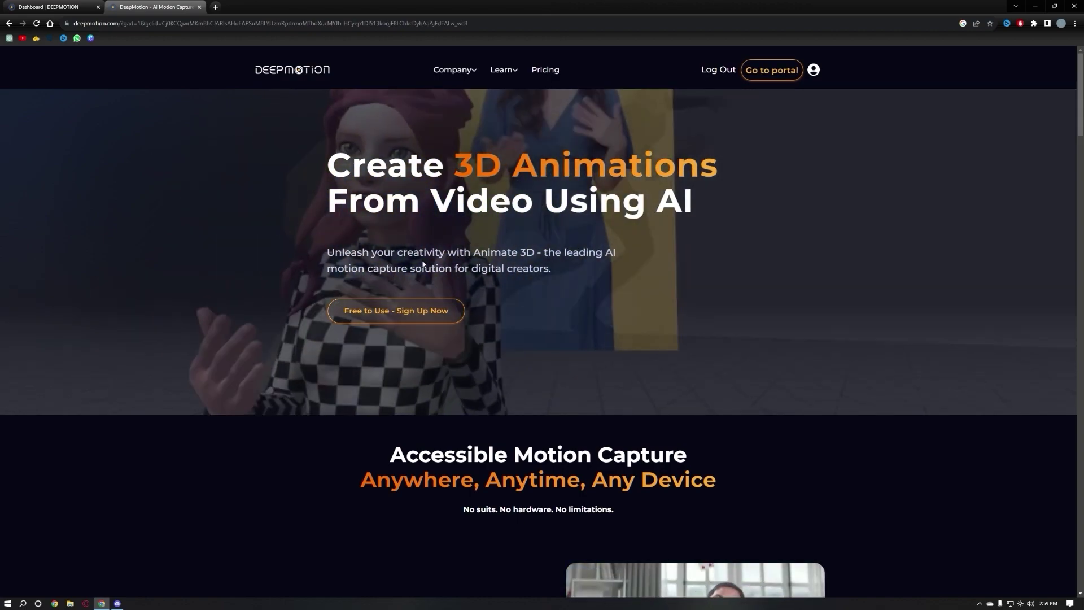
Step: From the user portal, enter Animate 3D, skip the capture guide, and reach the 3D Models page
{"action": "left_click", "coordinate": [760, 72]}
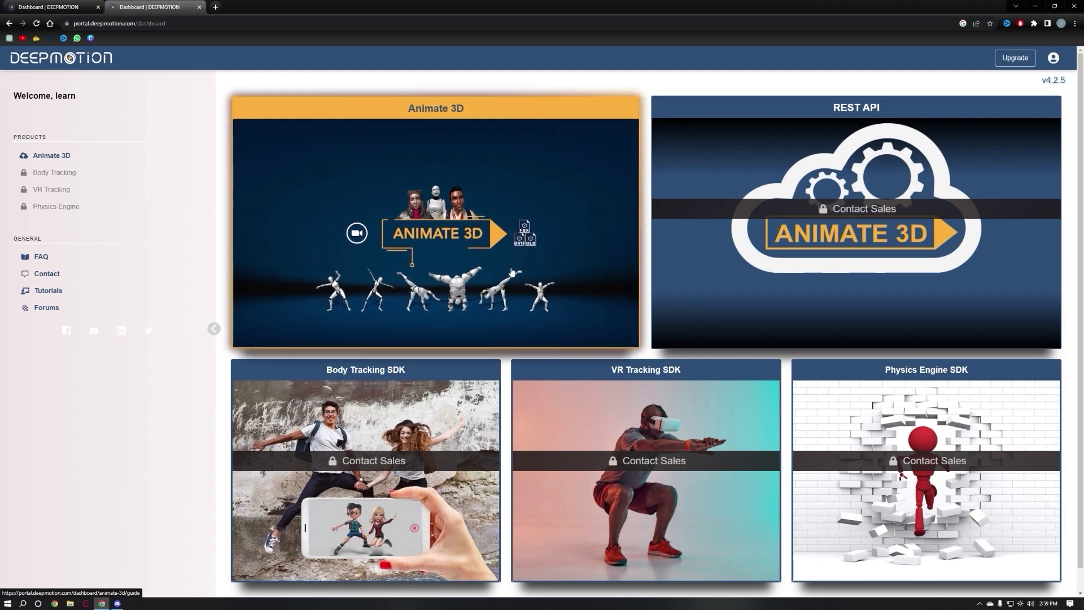
{"action": "left_click", "coordinate": [423, 249]}
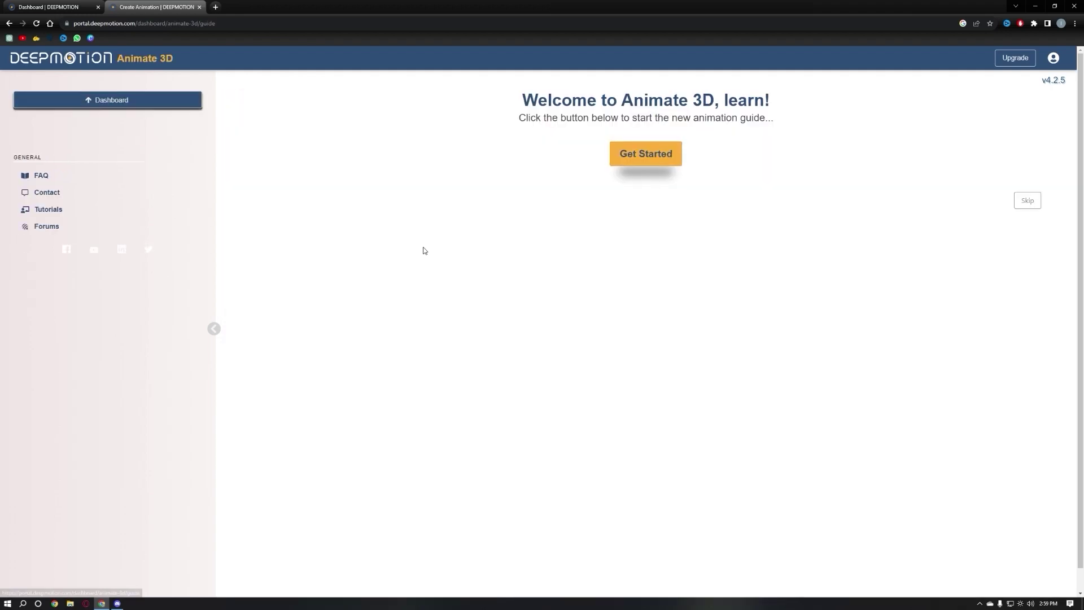
{"action": "left_click", "coordinate": [642, 154]}
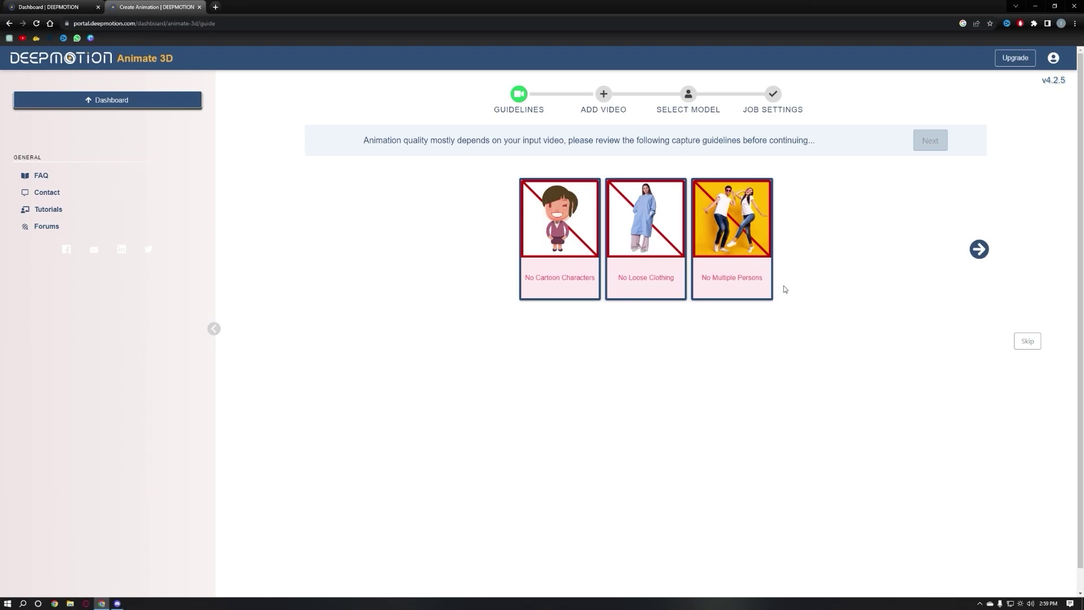
{"action": "left_click", "coordinate": [1037, 342]}
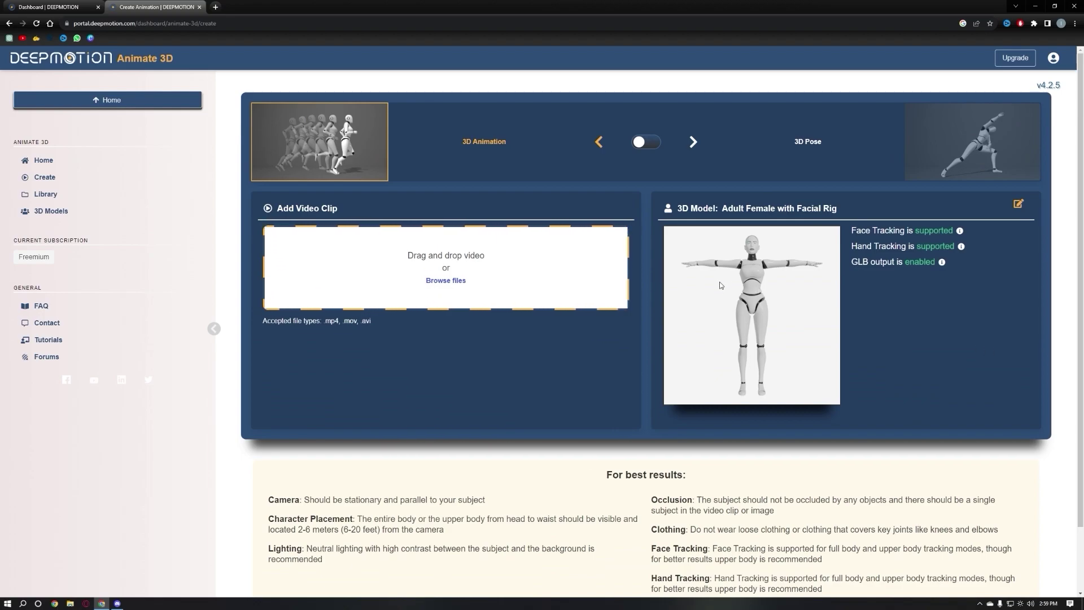
{"action": "left_click", "coordinate": [50, 211]}
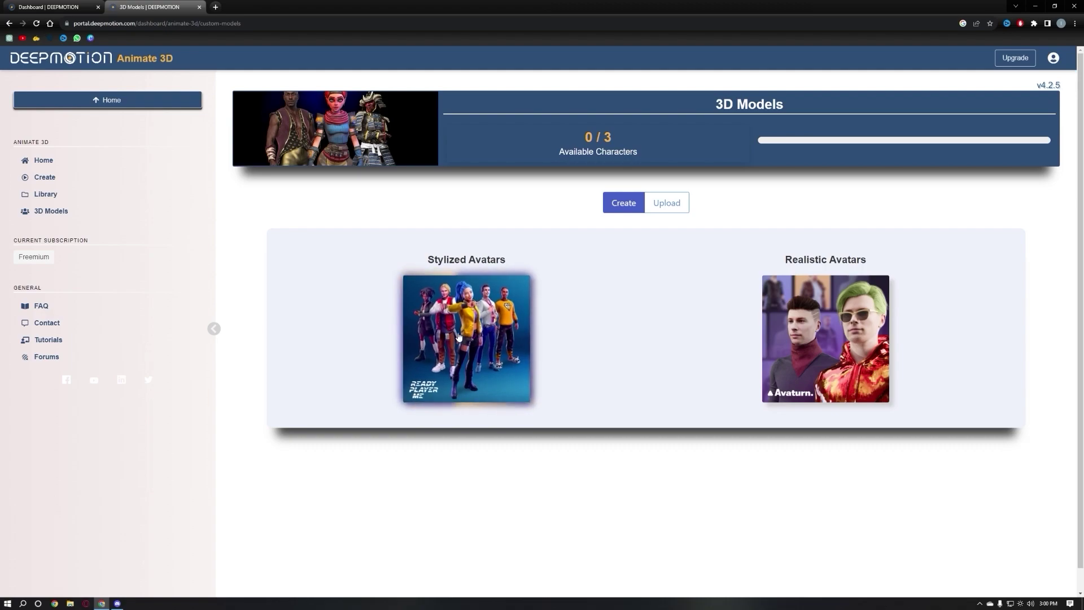
Step: Create a photo-free stylized avatar by choosing a body type and the dark-haired woman with glasses
{"action": "left_click", "coordinate": [477, 360]}
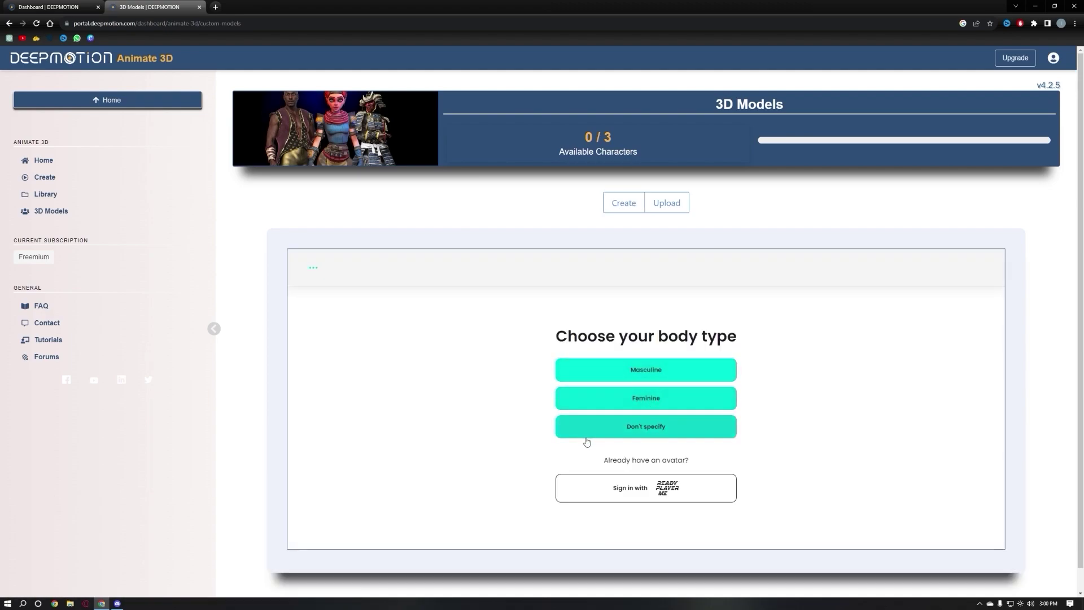
{"action": "left_click", "coordinate": [654, 402]}
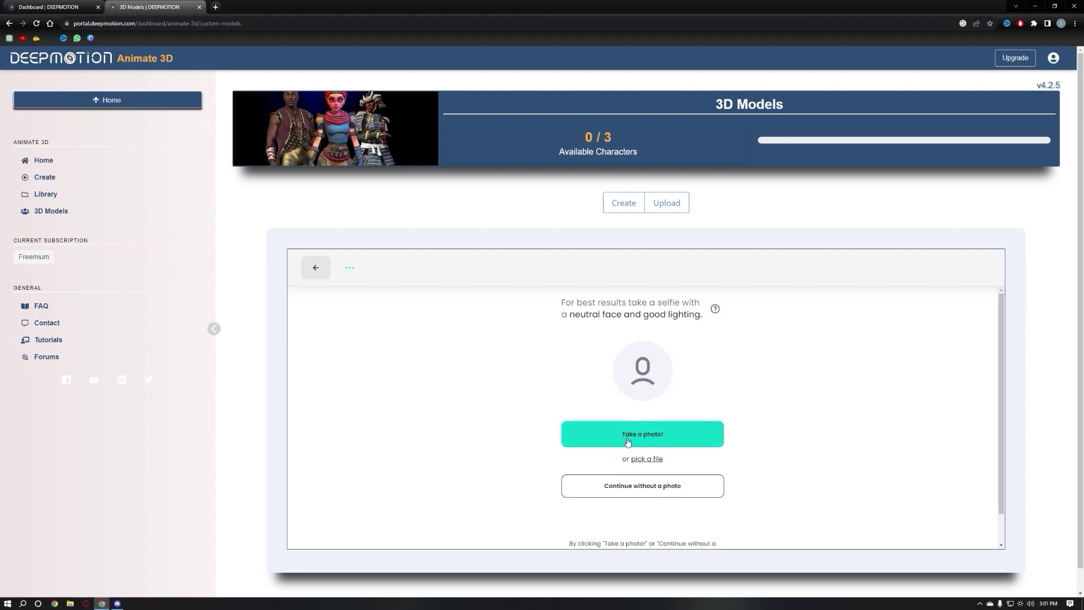
{"action": "left_click", "coordinate": [650, 495]}
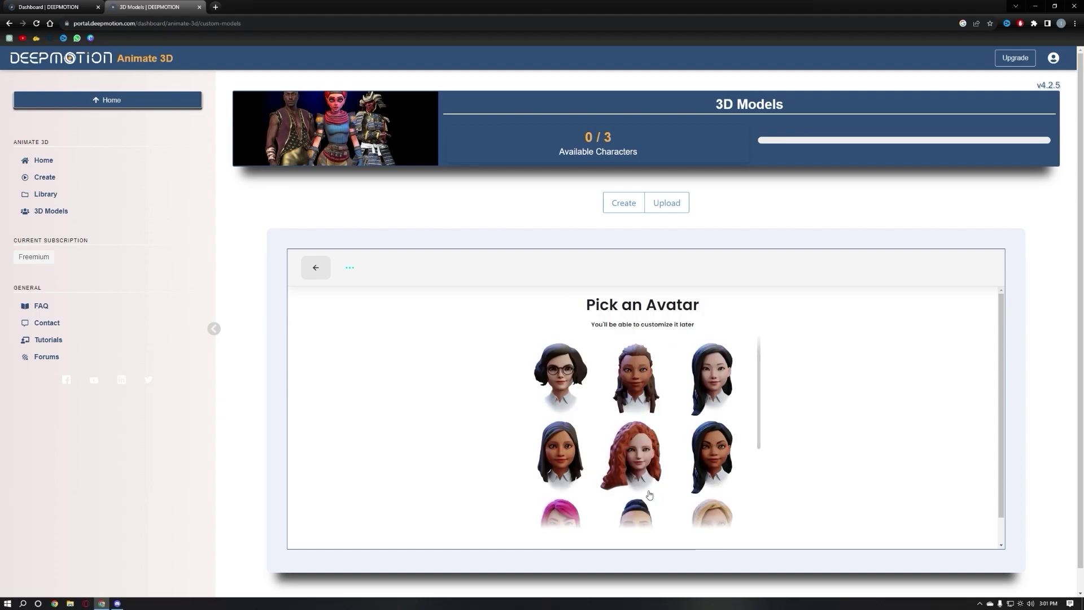
{"action": "scroll", "coordinate": [629, 364], "scroll_direction": "down", "scroll_amount": 1}
{"action": "scroll", "coordinate": [624, 365], "scroll_direction": "down", "scroll_amount": 1}
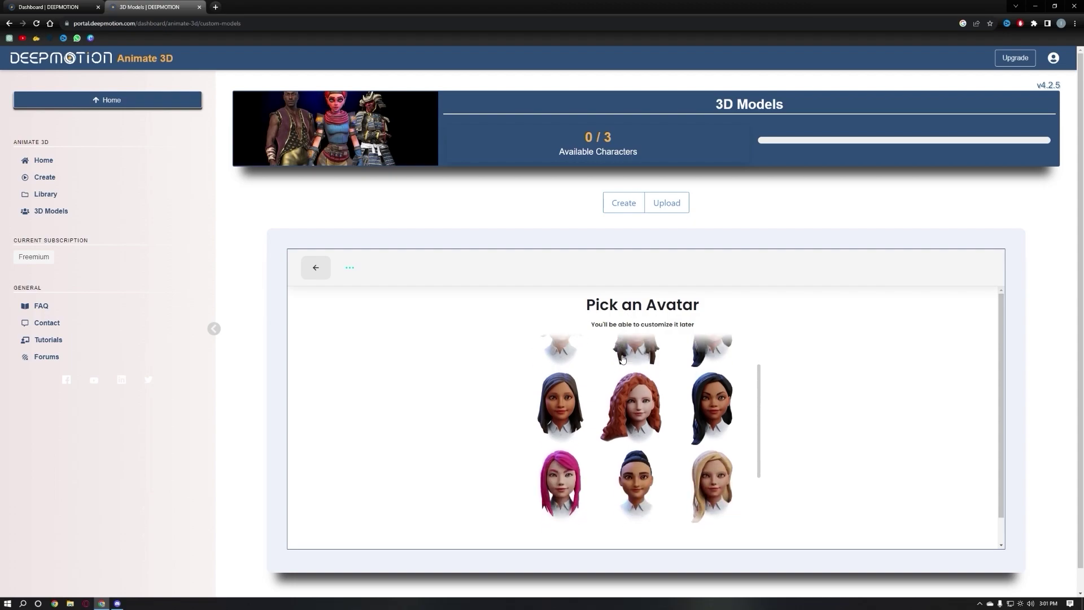
{"action": "scroll", "coordinate": [621, 365], "scroll_direction": "down", "scroll_amount": 1}
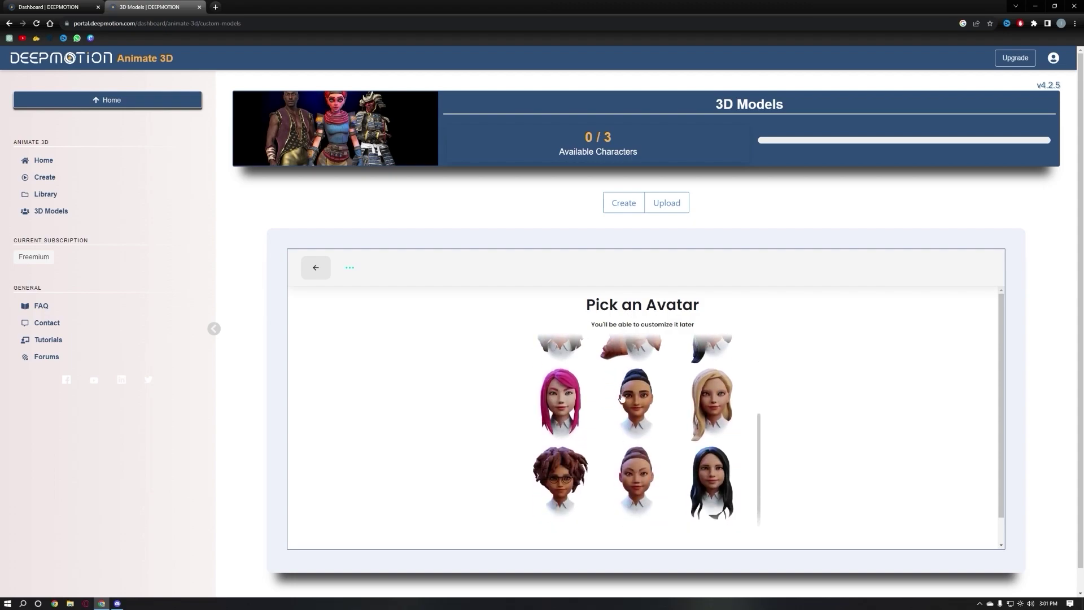
{"action": "scroll", "coordinate": [625, 435], "scroll_direction": "up", "scroll_amount": 2}
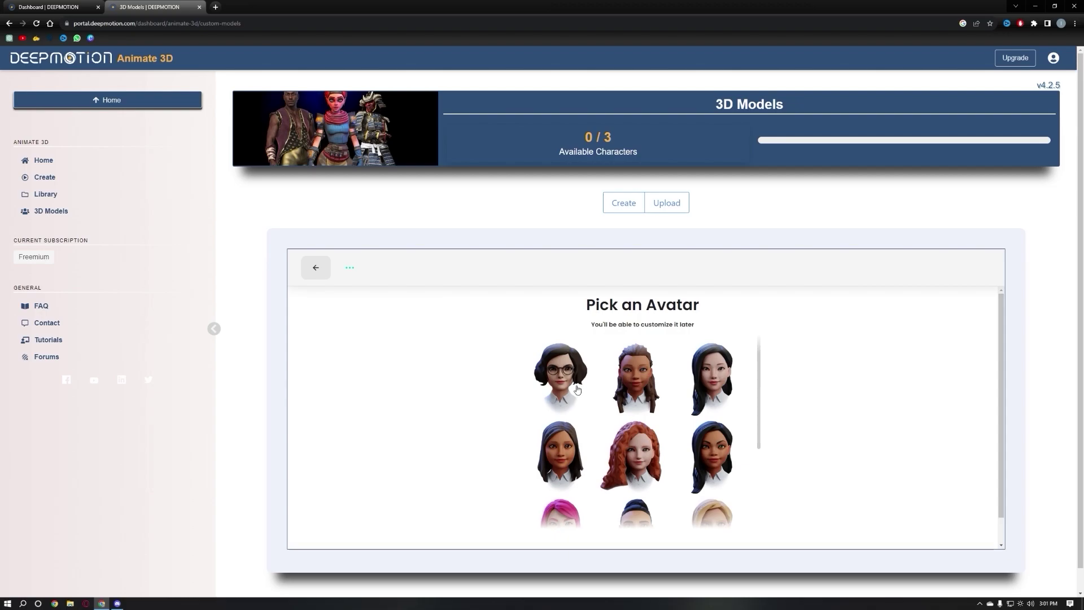
{"action": "left_click", "coordinate": [576, 390]}
Step: Apply the first face preset and give the avatar twin pigtails
{"action": "left_click", "coordinate": [659, 548]}
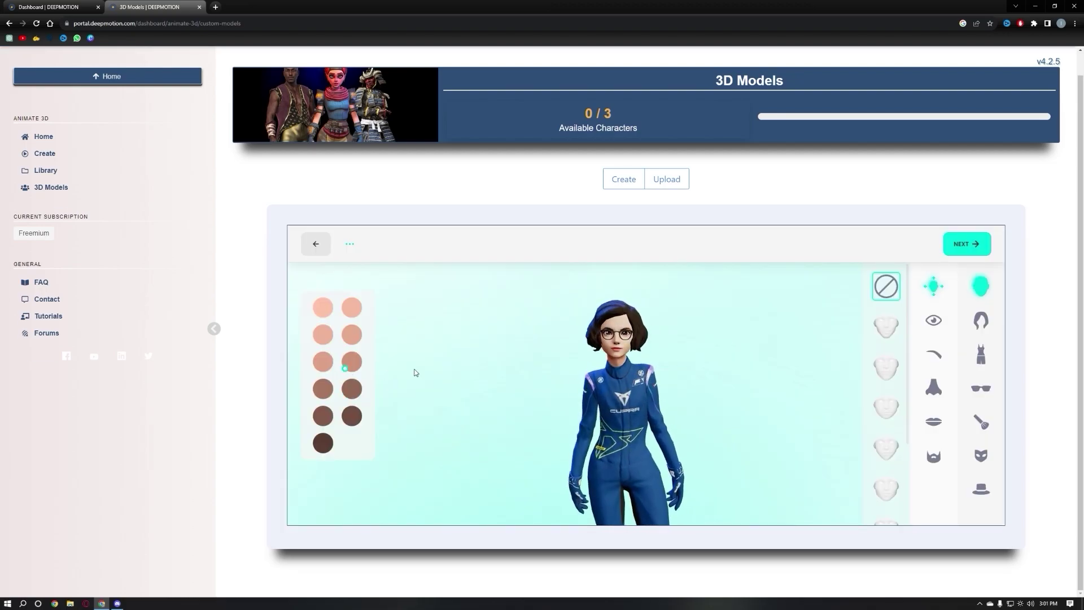
{"action": "left_click", "coordinate": [891, 338]}
{"action": "left_click", "coordinate": [932, 321]}
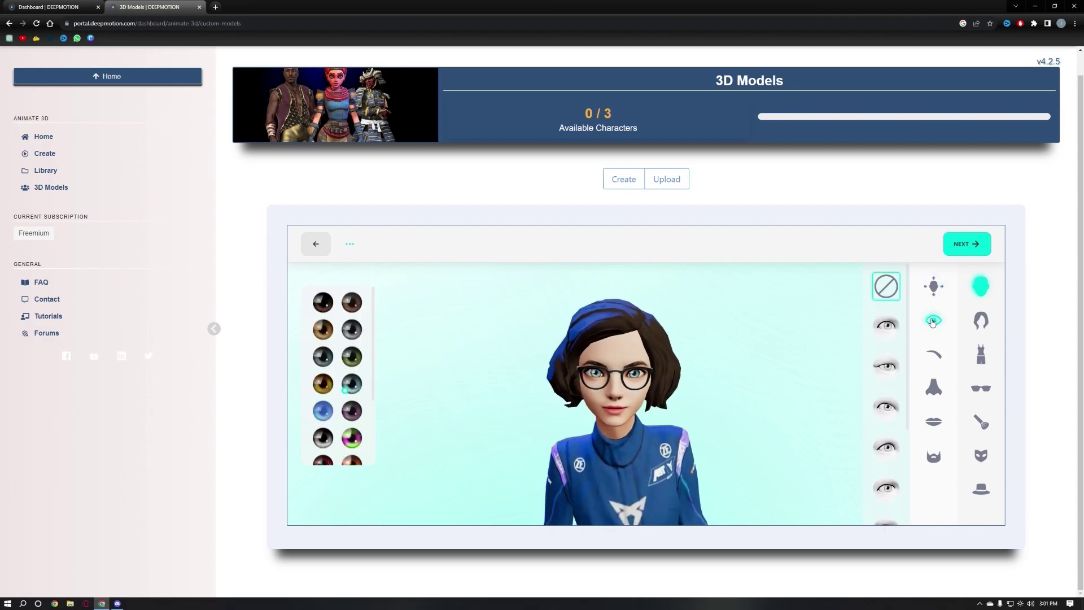
{"action": "left_click", "coordinate": [933, 354]}
{"action": "left_click", "coordinate": [981, 321]}
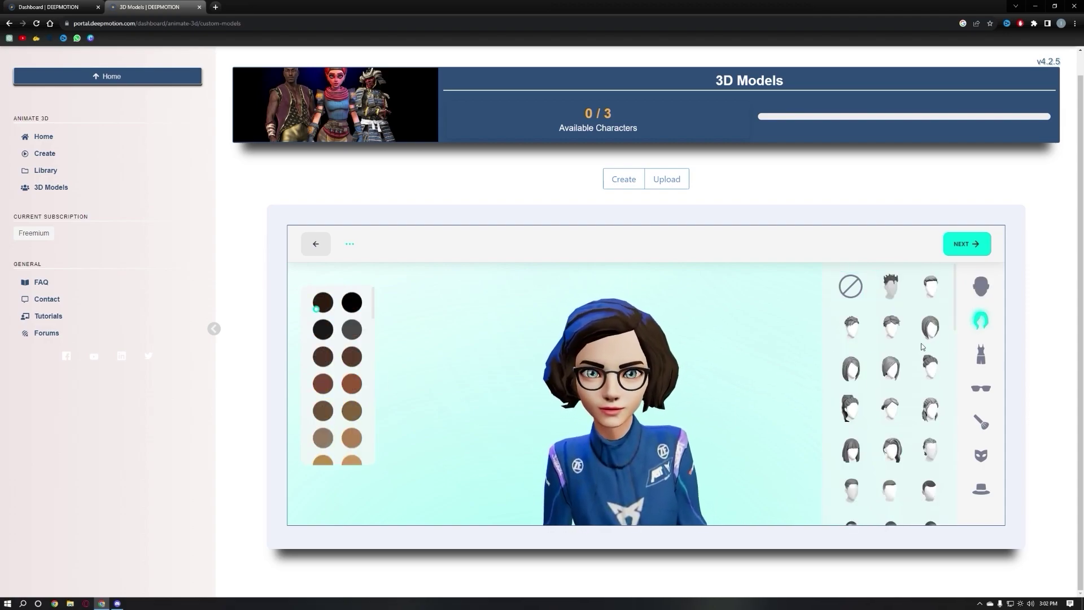
{"action": "left_click", "coordinate": [850, 279]}
{"action": "left_click", "coordinate": [929, 441]}
Step: Dress her in the blue cheerleader set with black sunglasses, browsing the makeup, mask and headwear options
{"action": "left_click", "coordinate": [980, 354]}
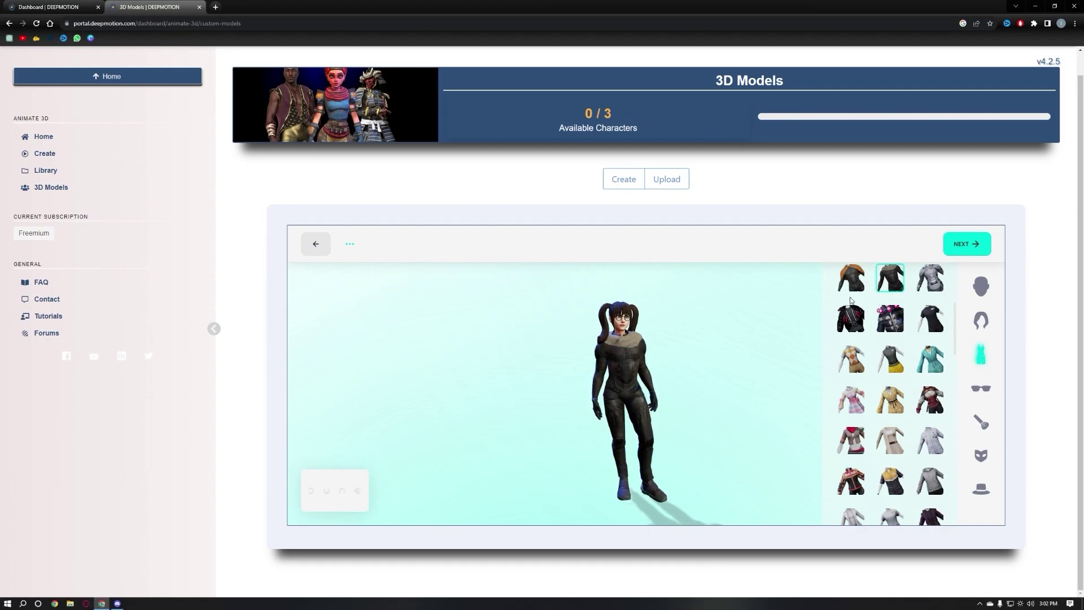
{"action": "scroll", "coordinate": [890, 396], "scroll_direction": "down", "scroll_amount": 3}
{"action": "left_click", "coordinate": [890, 305]}
{"action": "left_click", "coordinate": [926, 429]}
{"action": "left_click", "coordinate": [981, 388]}
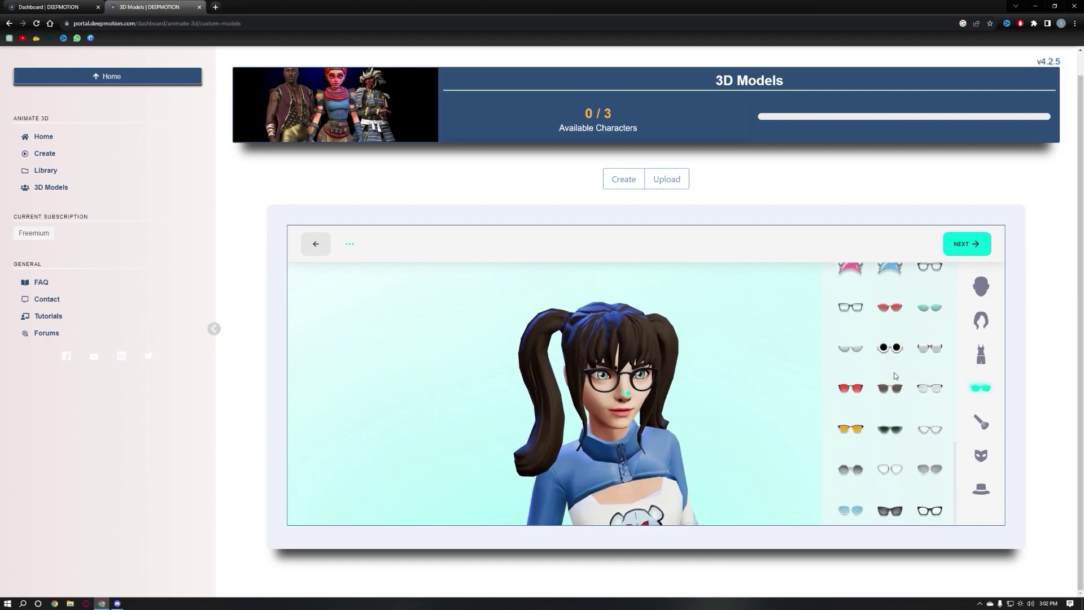
{"action": "left_click", "coordinate": [889, 511]}
{"action": "left_click", "coordinate": [980, 422]}
{"action": "left_click", "coordinate": [980, 455]}
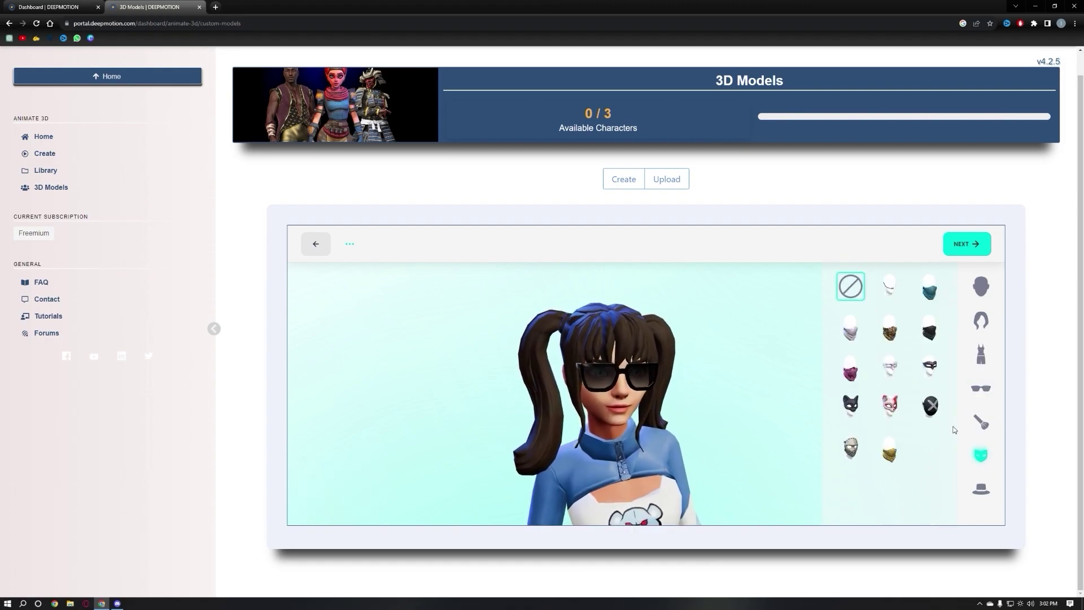
{"action": "left_click", "coordinate": [981, 488]}
Step: Save the avatar as the character 'Ashley' without a Ready Player Me account
{"action": "left_click", "coordinate": [958, 249]}
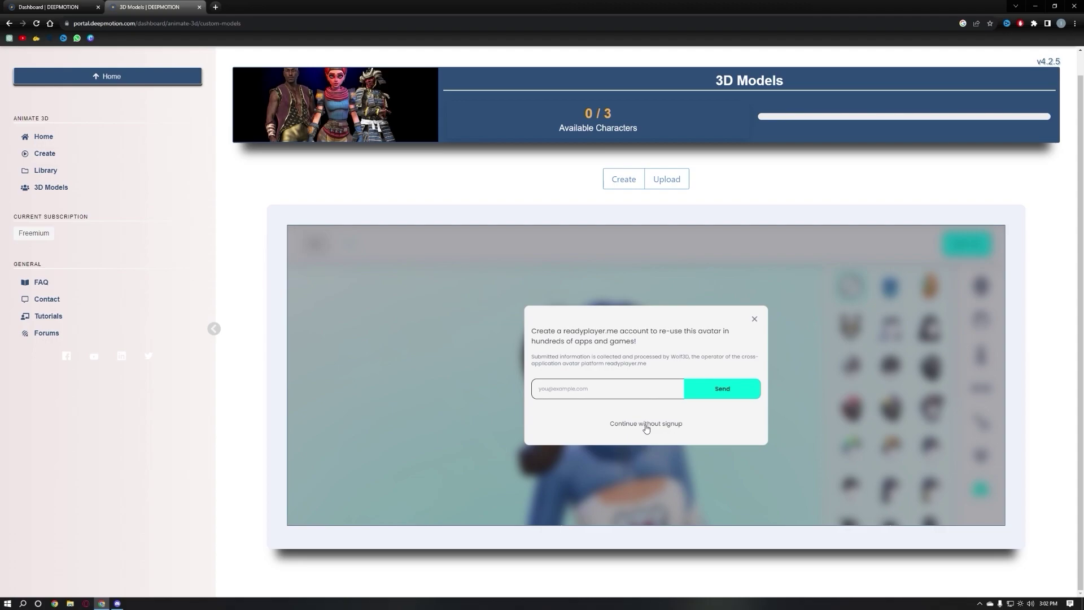
{"action": "left_click", "coordinate": [644, 428]}
{"action": "left_click", "coordinate": [496, 330]}
{"action": "type", "text": "Ashley"}
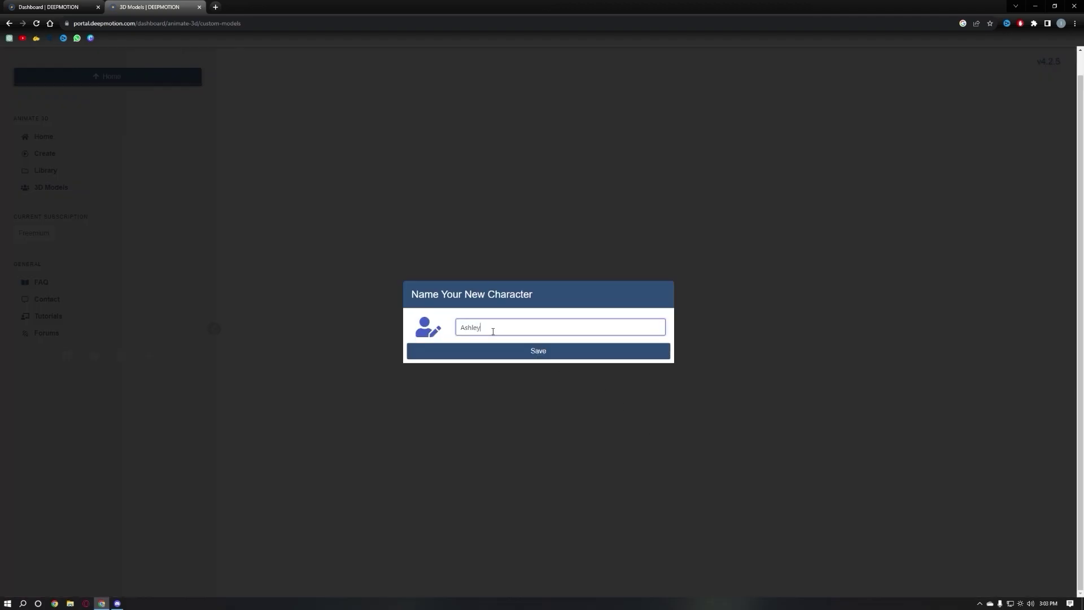
{"action": "left_click", "coordinate": [510, 353]}
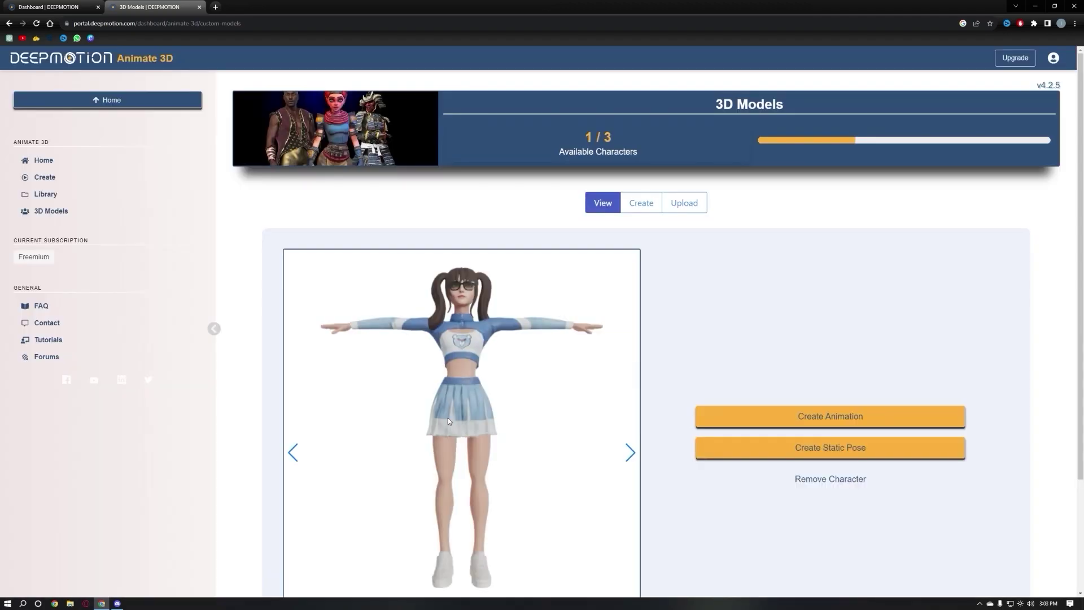
{"action": "scroll", "coordinate": [448, 418], "scroll_direction": "down", "scroll_amount": 1}
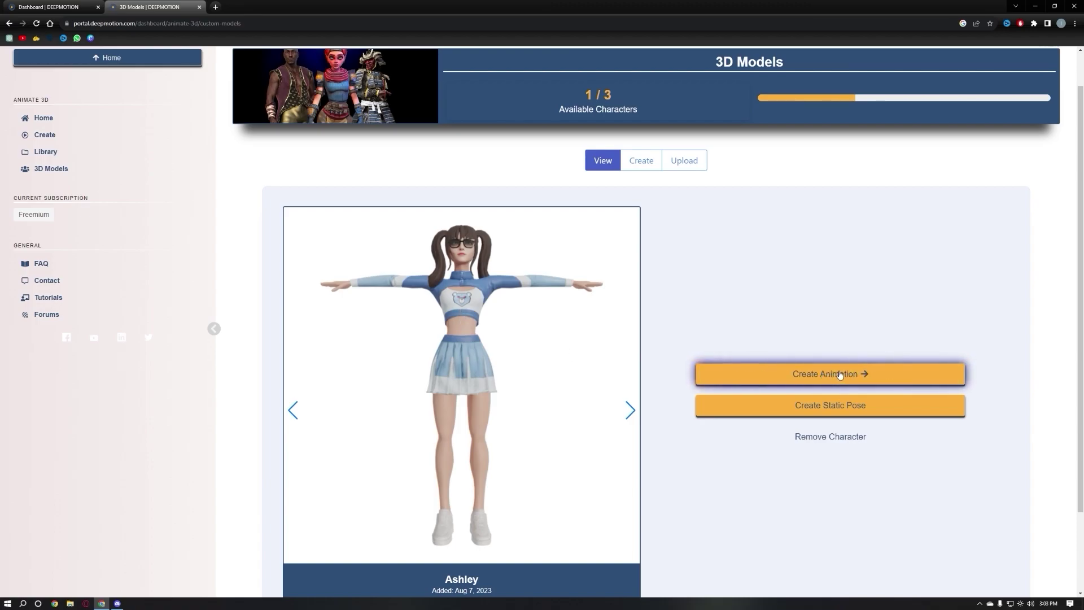
Step: Start a new video-based animation with Ashley, briefly comparing static pose mode
{"action": "left_click", "coordinate": [839, 375]}
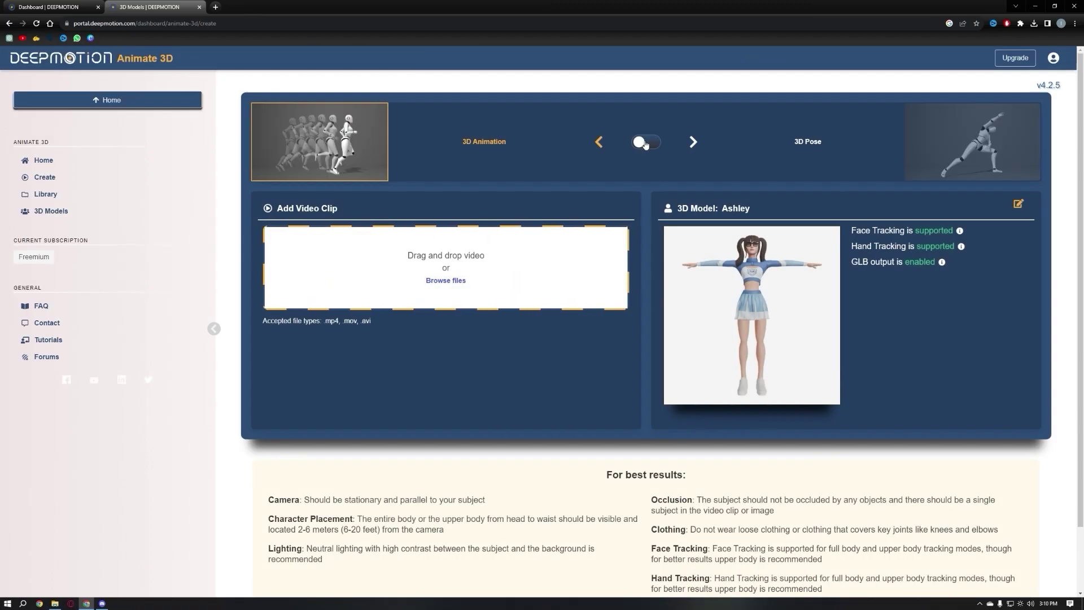
{"action": "left_click", "coordinate": [645, 144]}
{"action": "left_click", "coordinate": [646, 144]}
{"action": "left_click", "coordinate": [647, 144]}
Step: Load Sequence 01_1 from Downloads as the source video, accepting the rename to Sequence.mp4
{"action": "left_click", "coordinate": [492, 273]}
{"action": "left_click", "coordinate": [134, 124]}
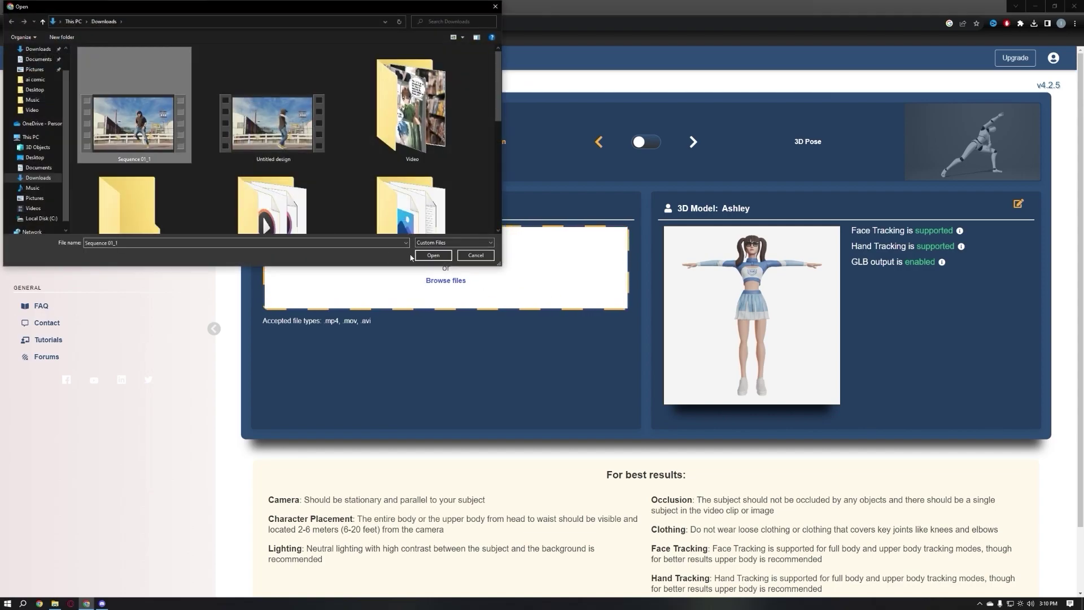
{"action": "left_click", "coordinate": [429, 255]}
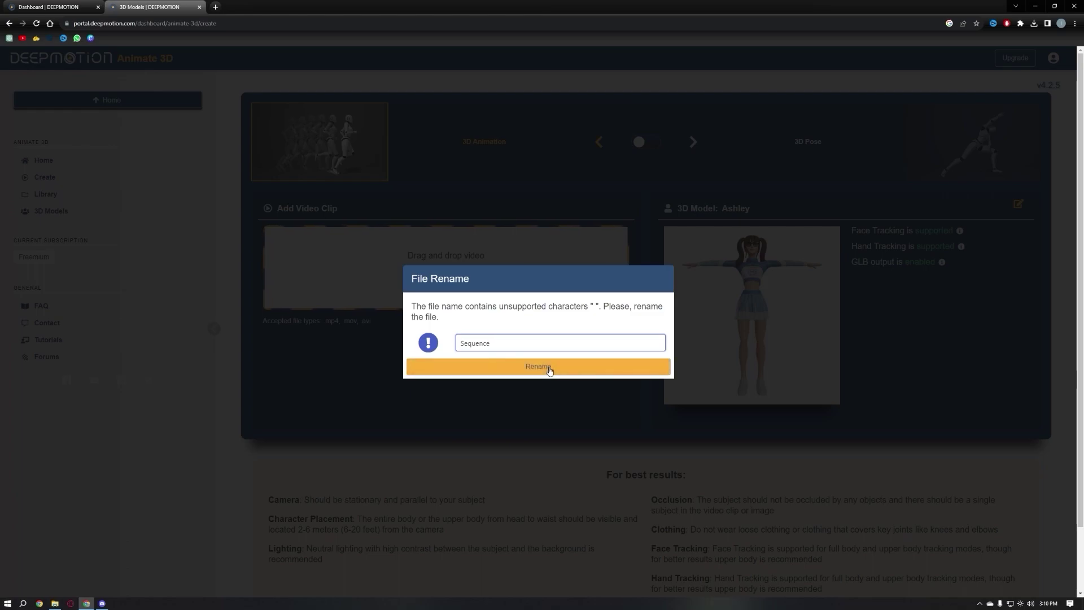
{"action": "left_click", "coordinate": [549, 370]}
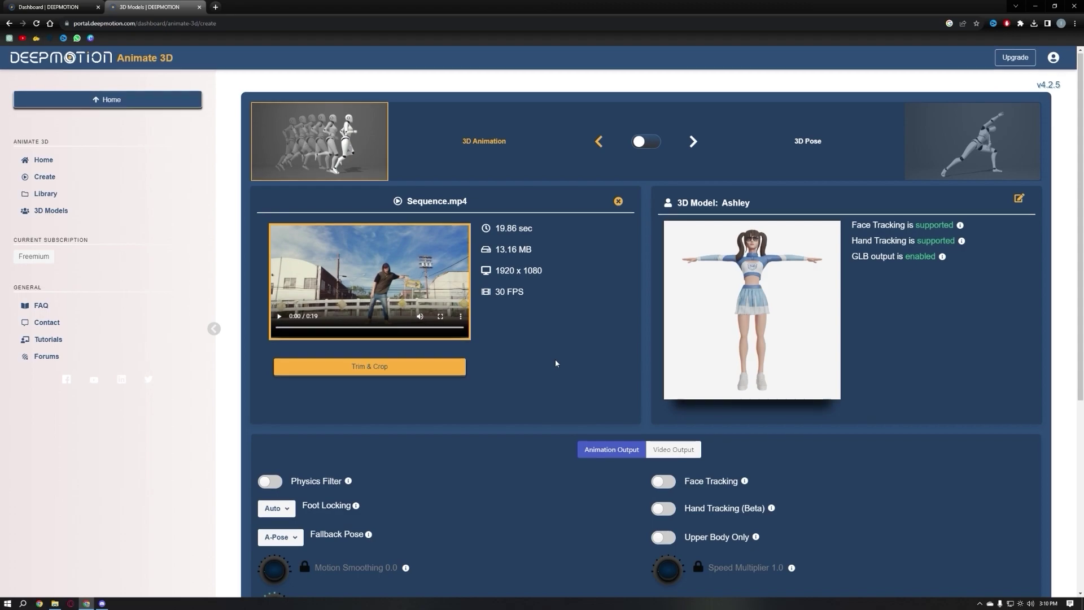
Step: Turn on face tracking in the animation settings
{"action": "scroll", "coordinate": [463, 409], "scroll_direction": "down", "scroll_amount": 1}
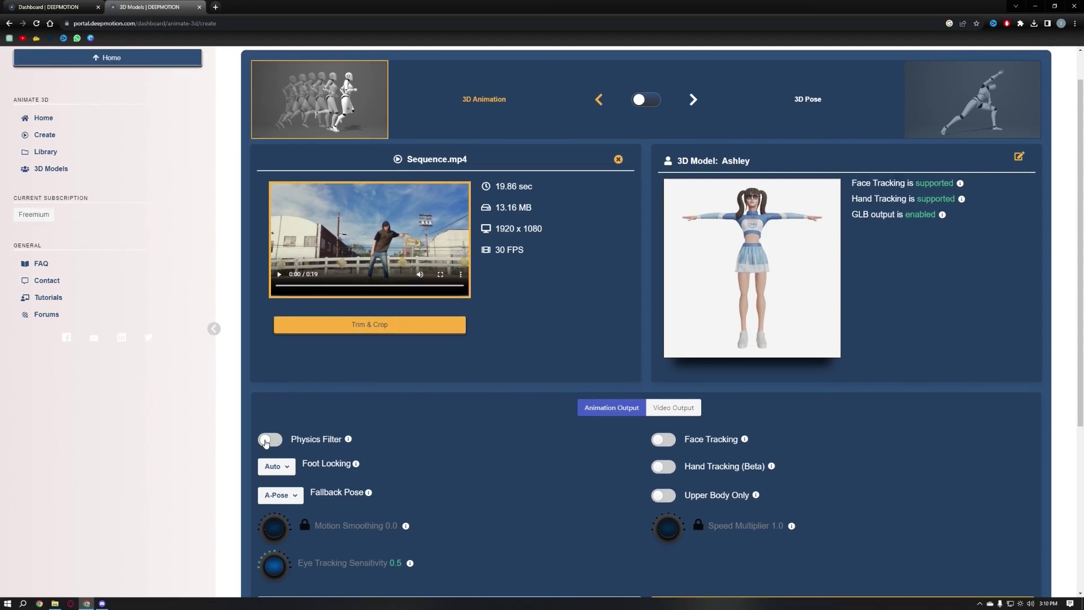
{"action": "left_click", "coordinate": [665, 445]}
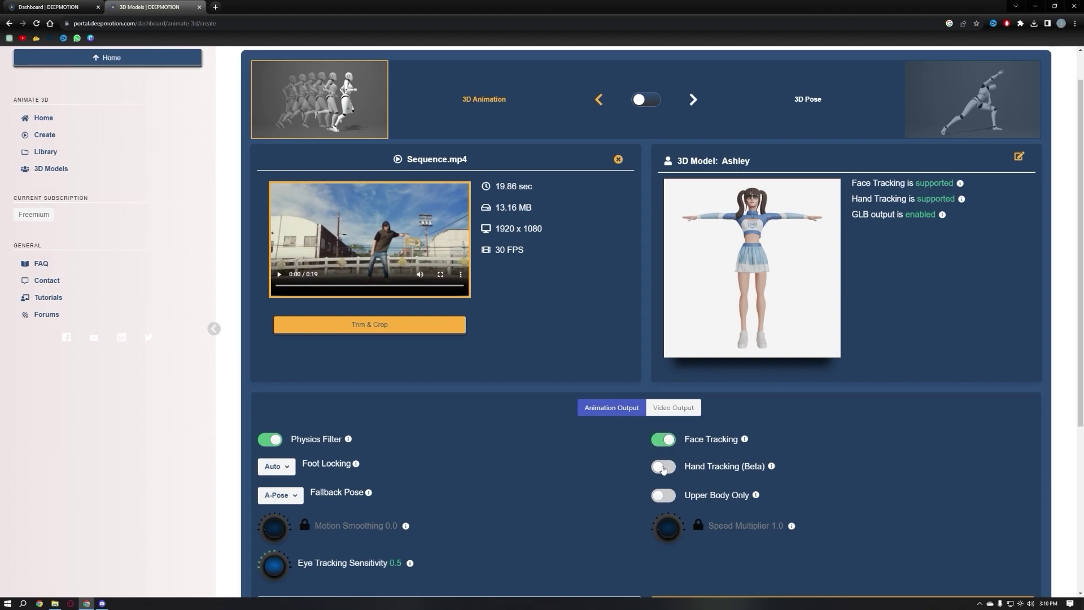
{"action": "scroll", "coordinate": [548, 465], "scroll_direction": "down", "scroll_amount": 2}
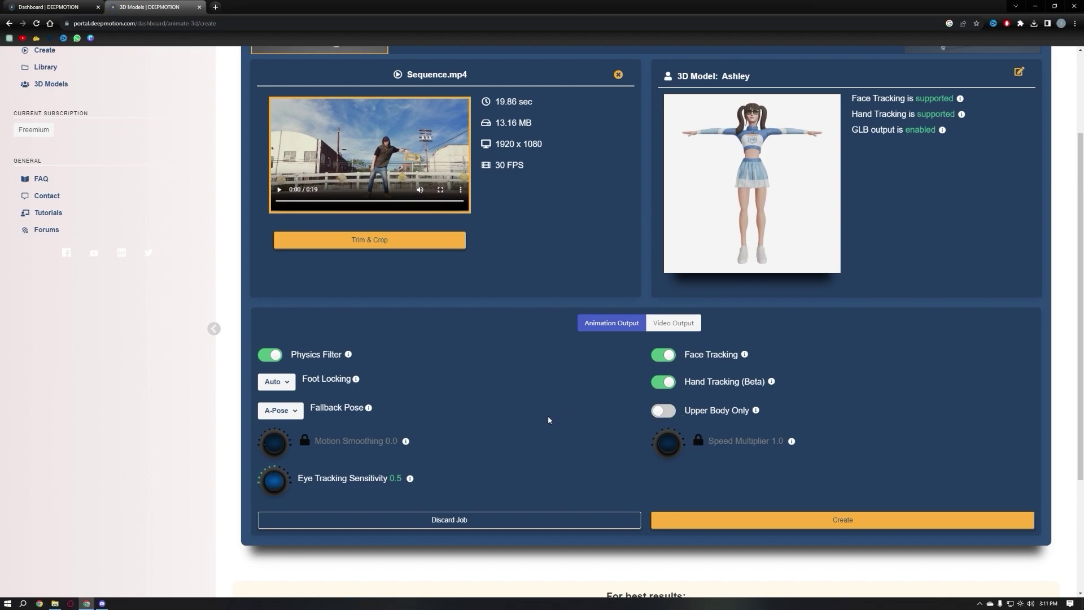
Step: Enable MP4 video output with a solid colour background and submit for confirmation
{"action": "left_click", "coordinate": [667, 322]}
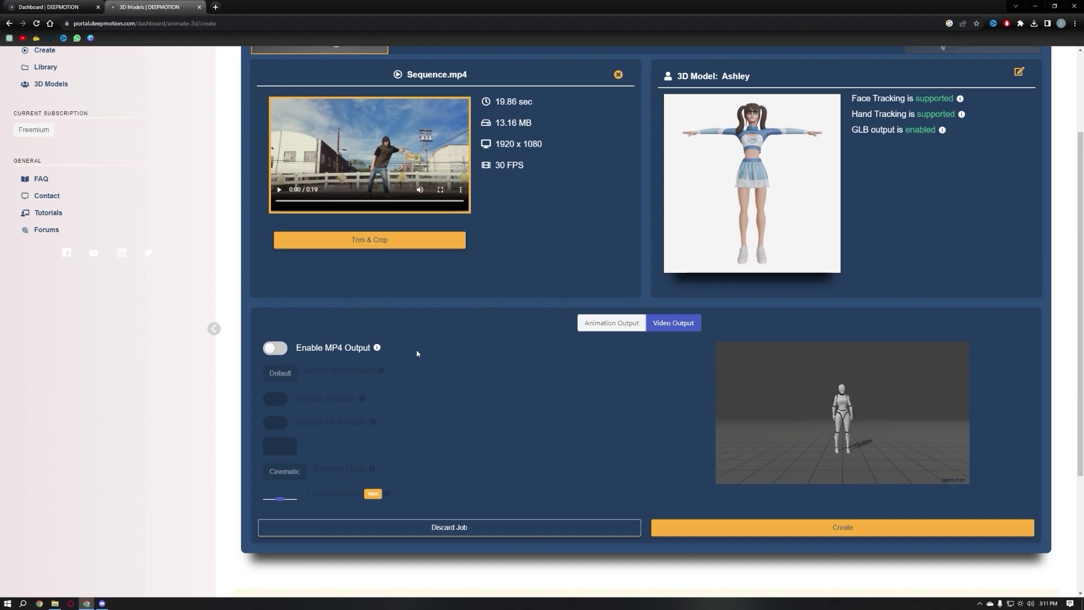
{"action": "left_click", "coordinate": [276, 348]}
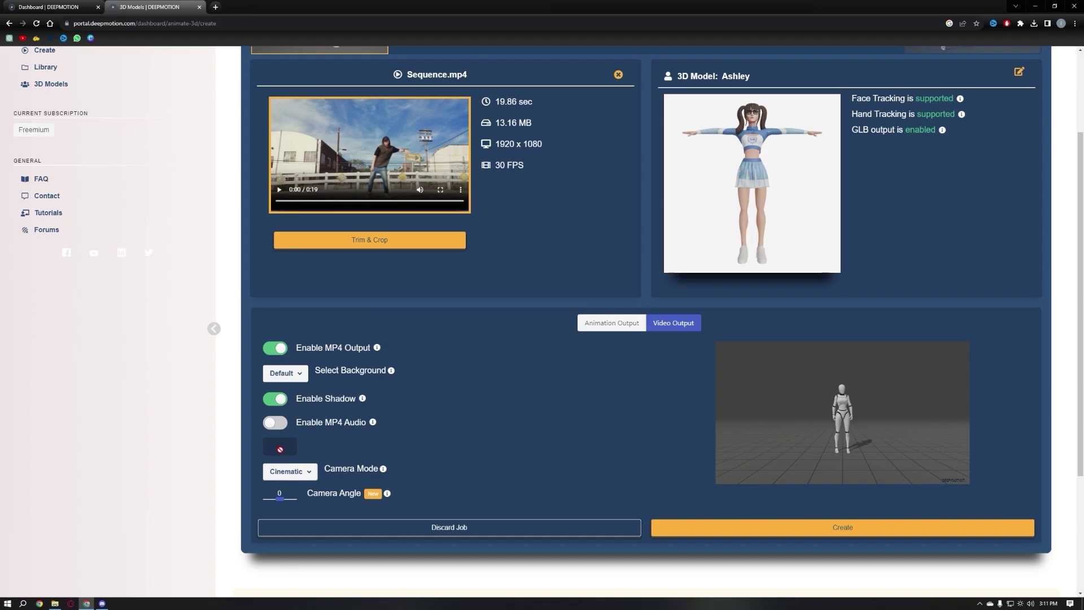
{"action": "left_click", "coordinate": [292, 376]}
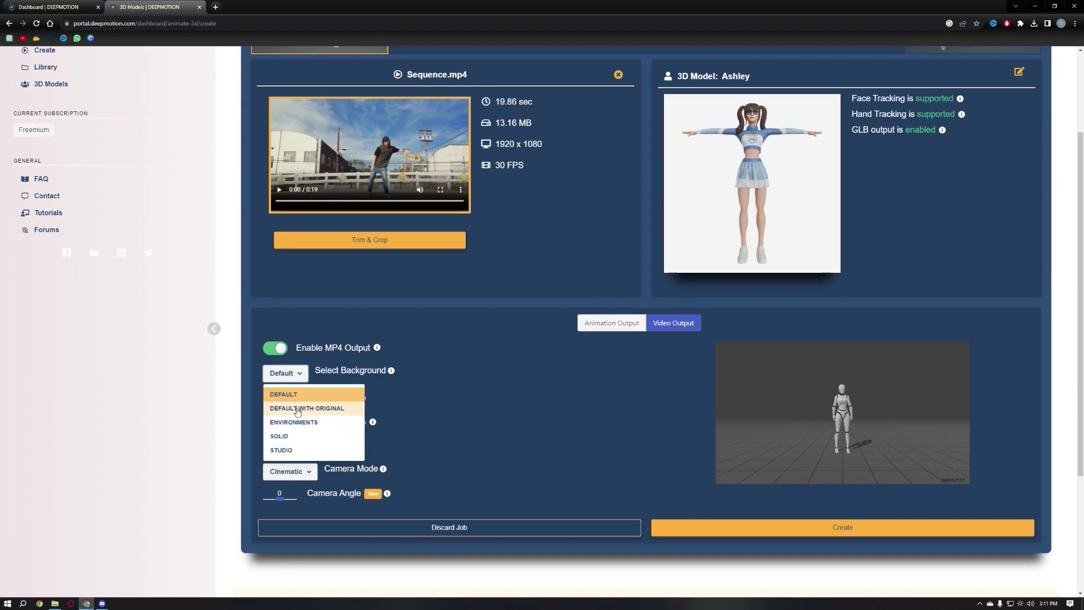
{"action": "left_click", "coordinate": [297, 438]}
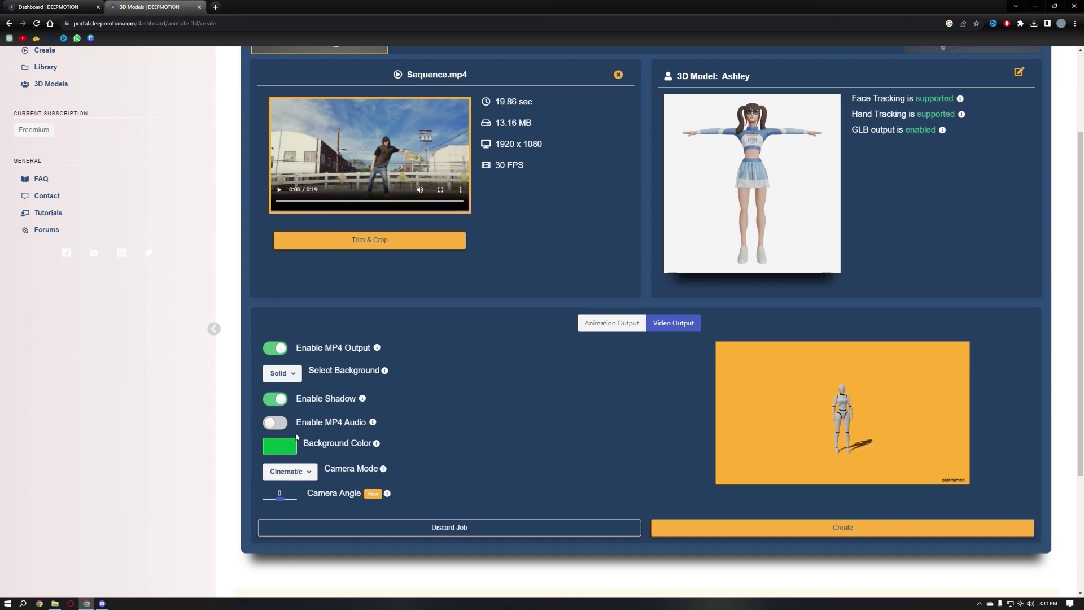
{"action": "left_click", "coordinate": [770, 531]}
{"action": "scroll", "coordinate": [553, 305], "scroll_direction": "down", "scroll_amount": 1}
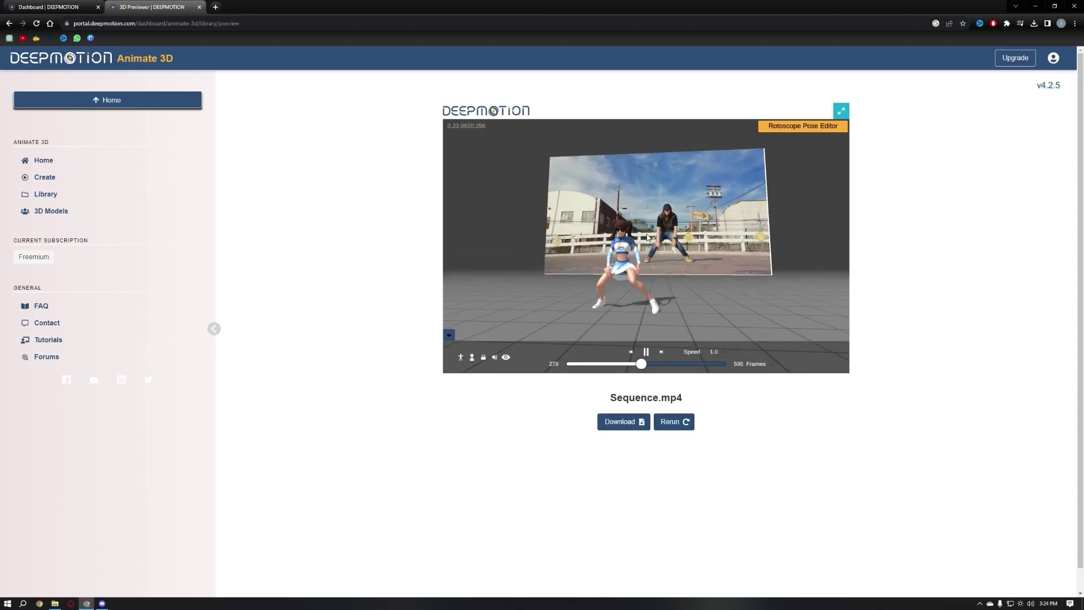
Step: Scroll the page while Ashley's dance preview plays beside the Sequence.mp4 footage
{"action": "scroll", "coordinate": [358, 227], "scroll_direction": "down", "scroll_amount": 1}
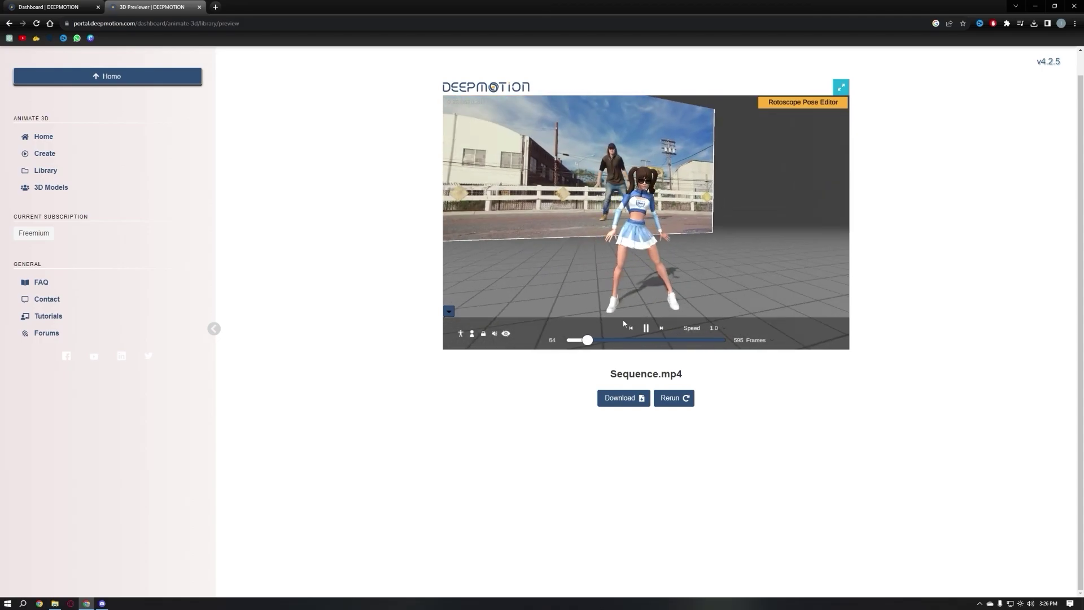
Step: Pause the preview and choose MP4 as the animation's download format
{"action": "left_click", "coordinate": [646, 328]}
{"action": "left_click", "coordinate": [623, 400]}
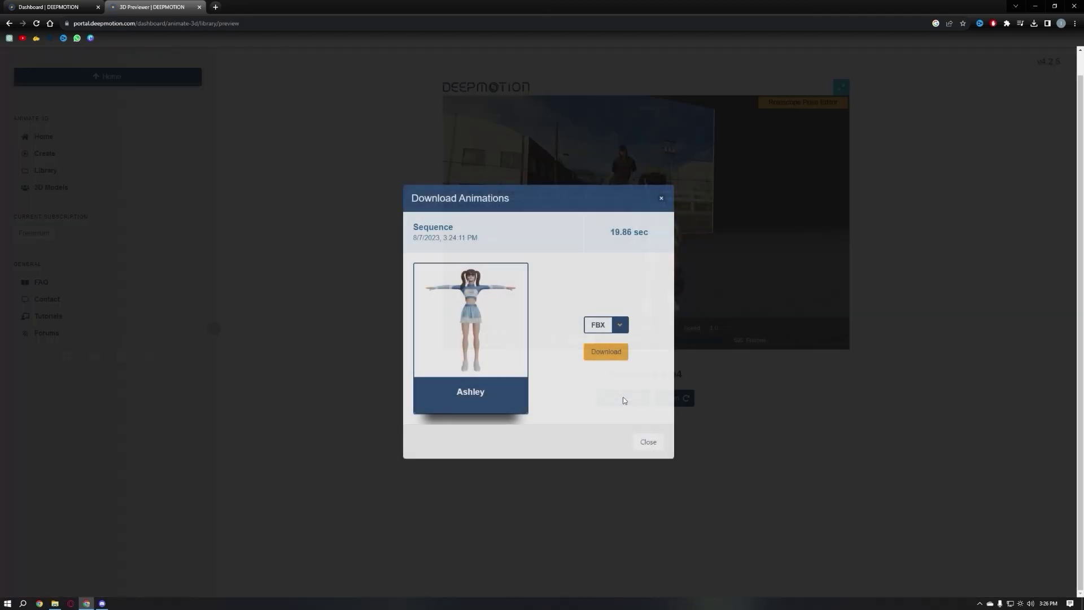
{"action": "left_click", "coordinate": [608, 328]}
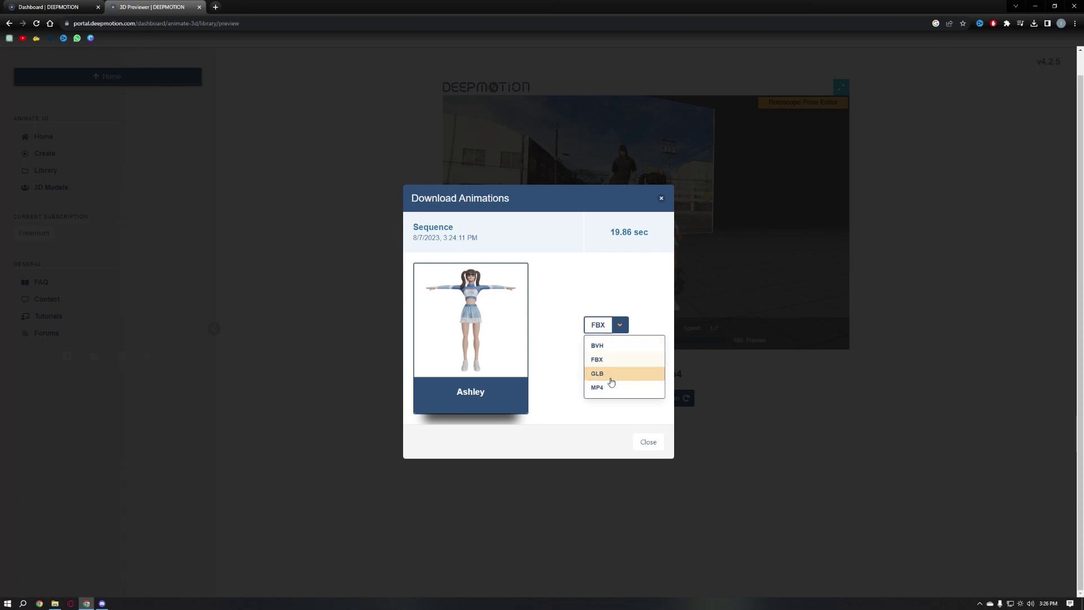
{"action": "left_click", "coordinate": [616, 385]}
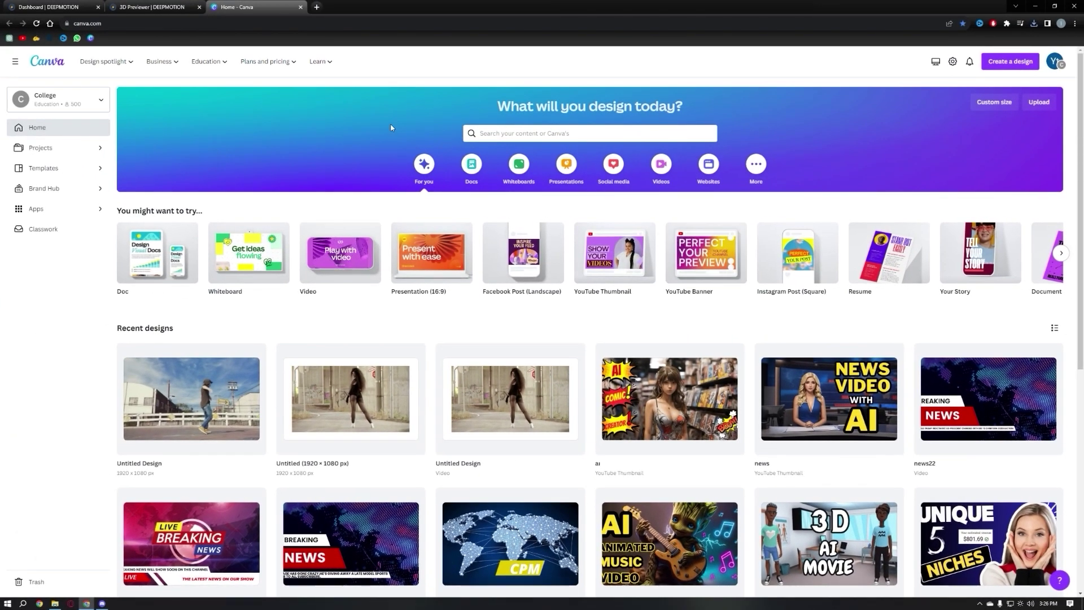
Step: Start a new Canva video design and search its elements for 'animated music background'
{"action": "left_click", "coordinate": [341, 252]}
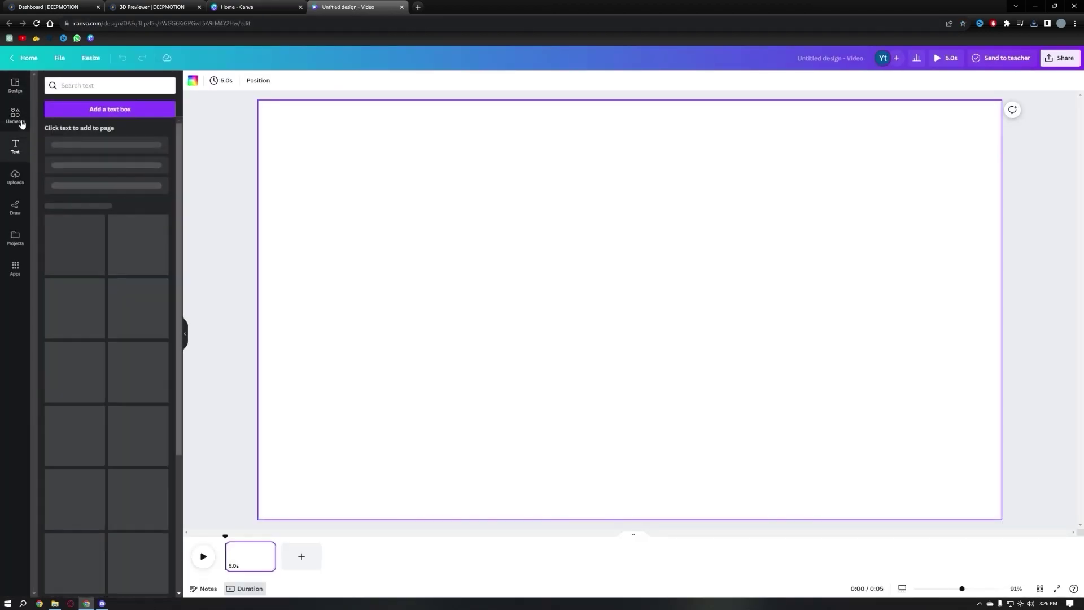
{"action": "left_click", "coordinate": [21, 122]}
{"action": "left_click", "coordinate": [113, 86]}
{"action": "type", "text": "animate"}
{"action": "key", "text": "Down"}
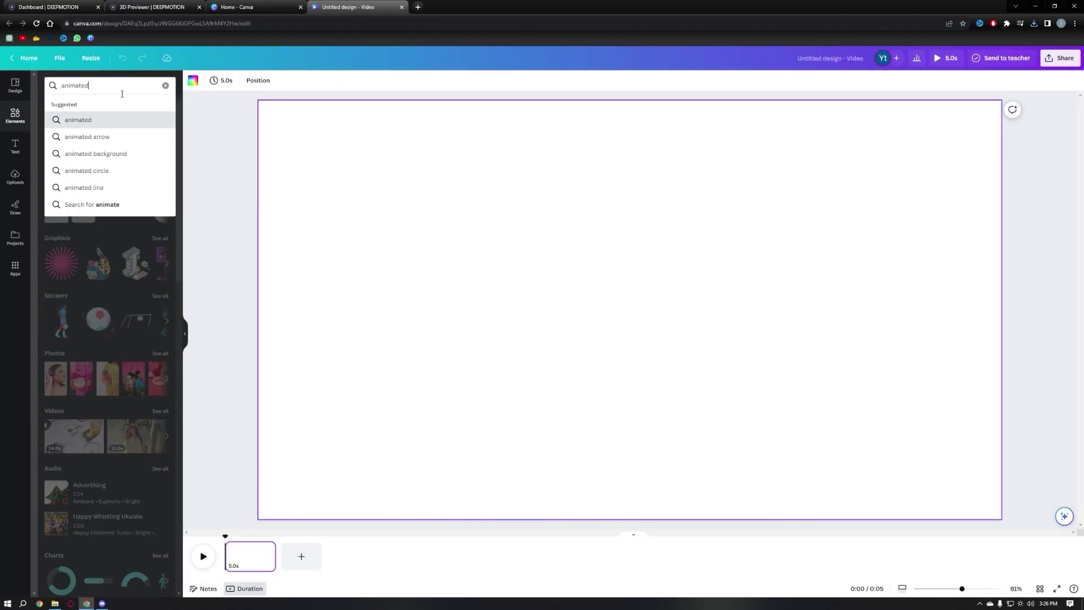
{"action": "key", "text": "Down"}
{"action": "key", "text": "Down"}
{"action": "type", "text": "music"}
{"action": "key", "text": "Return"}
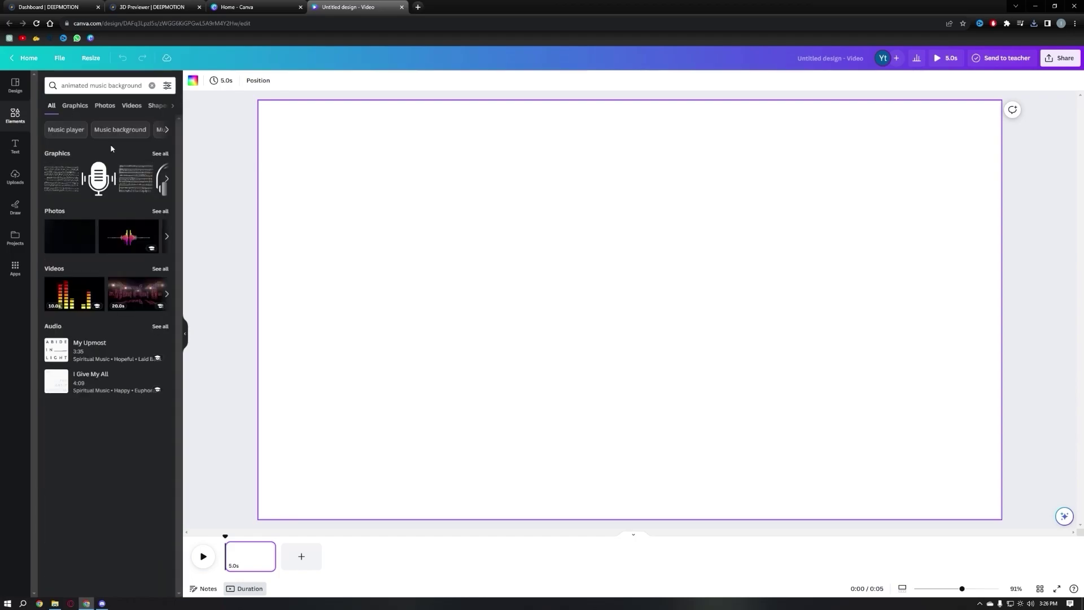
Step: Filter the results to videos and add the light-stage clip to the page
{"action": "left_click", "coordinate": [160, 266]}
{"action": "scroll", "coordinate": [74, 194], "scroll_direction": "down", "scroll_amount": 2}
{"action": "scroll", "coordinate": [74, 194], "scroll_direction": "down", "scroll_amount": 3}
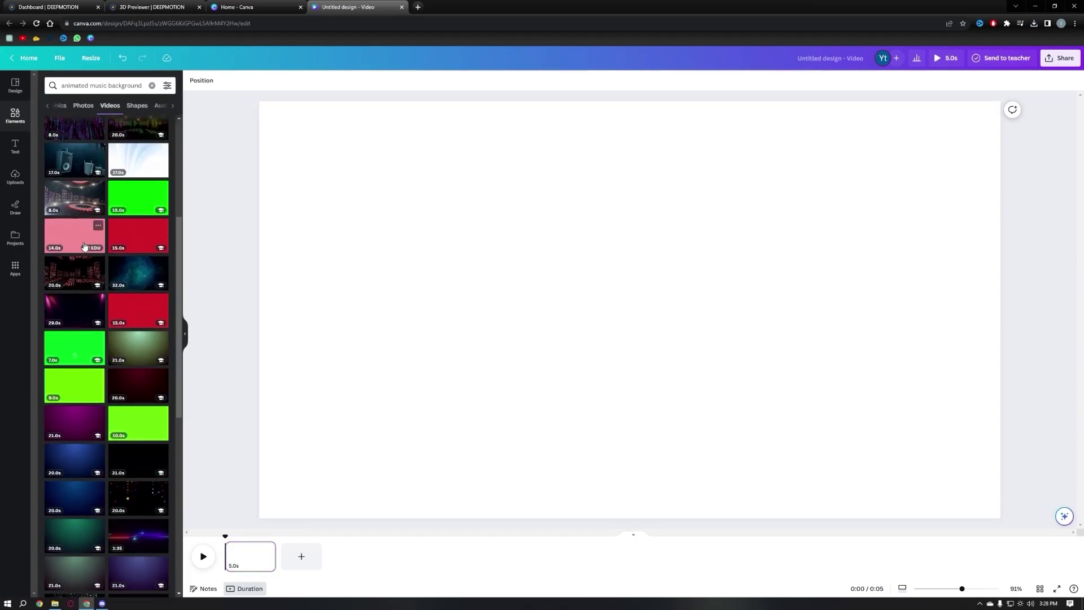
{"action": "scroll", "coordinate": [76, 236], "scroll_direction": "down", "scroll_amount": 2}
{"action": "scroll", "coordinate": [119, 377], "scroll_direction": "down", "scroll_amount": 5}
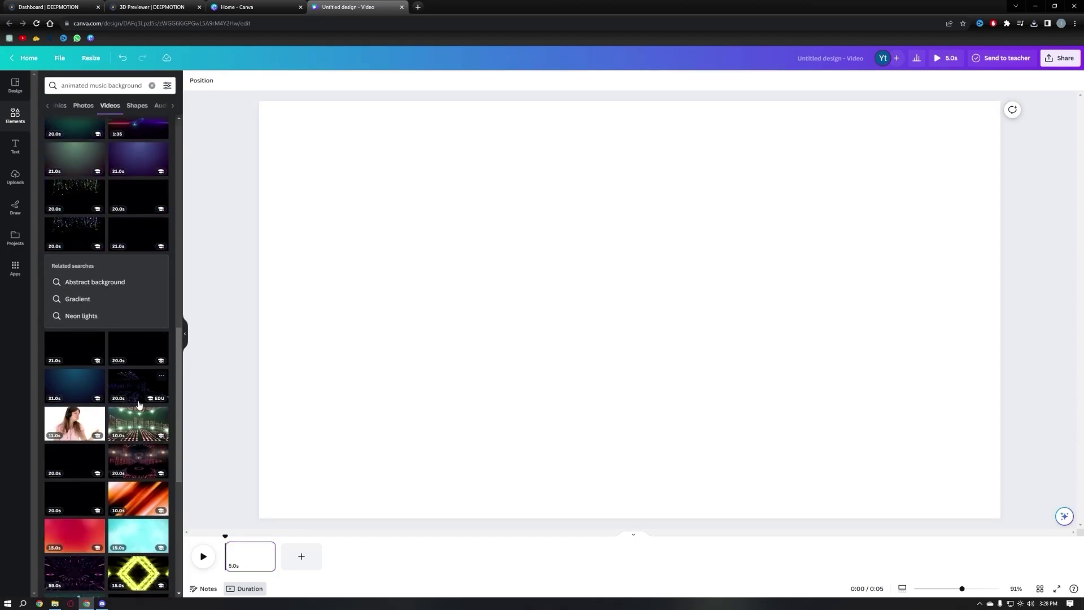
{"action": "left_click", "coordinate": [142, 420]}
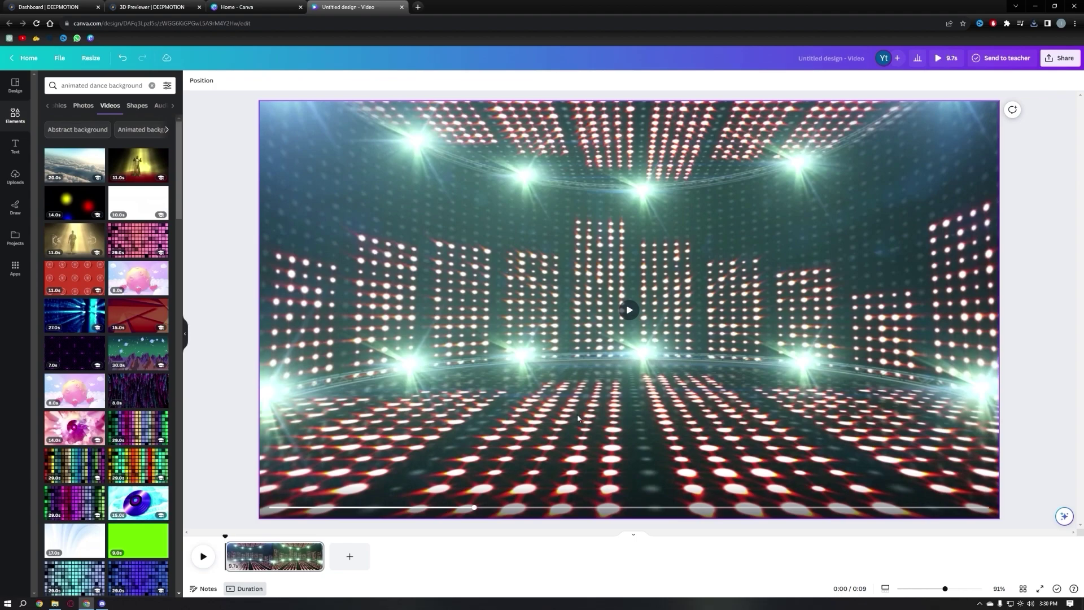
Step: Set the stage video as the page background and preview it playing
{"action": "right_click", "coordinate": [562, 376]}
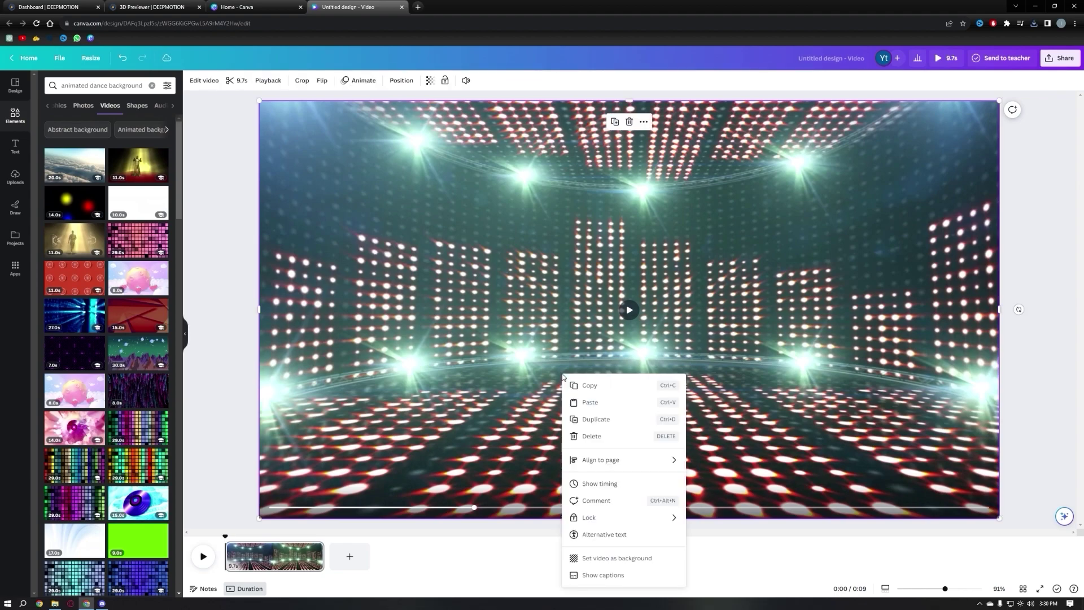
{"action": "left_click", "coordinate": [590, 559]}
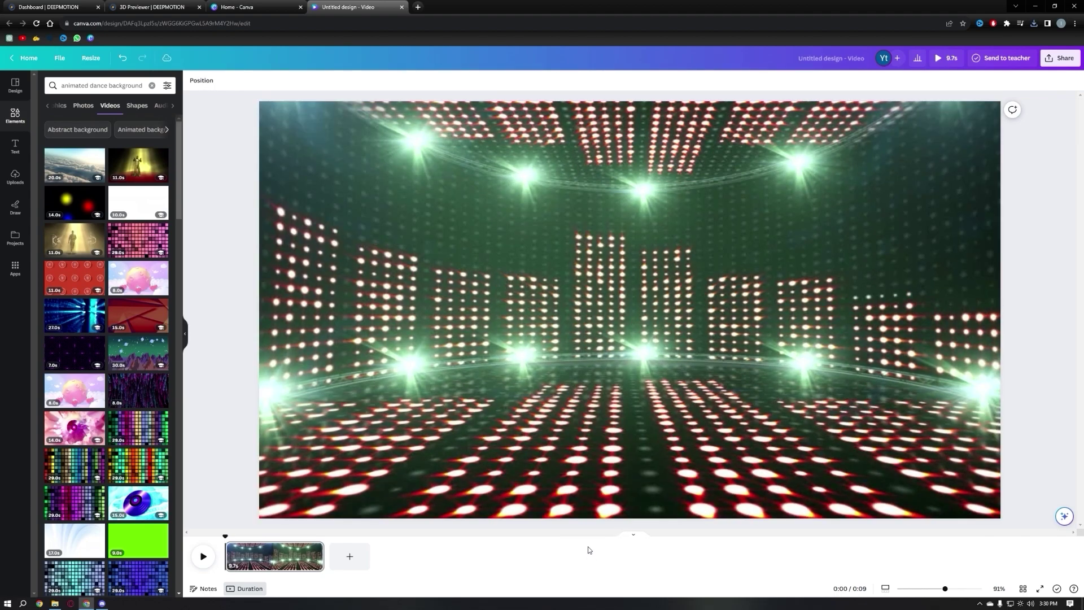
{"action": "left_click", "coordinate": [634, 306]}
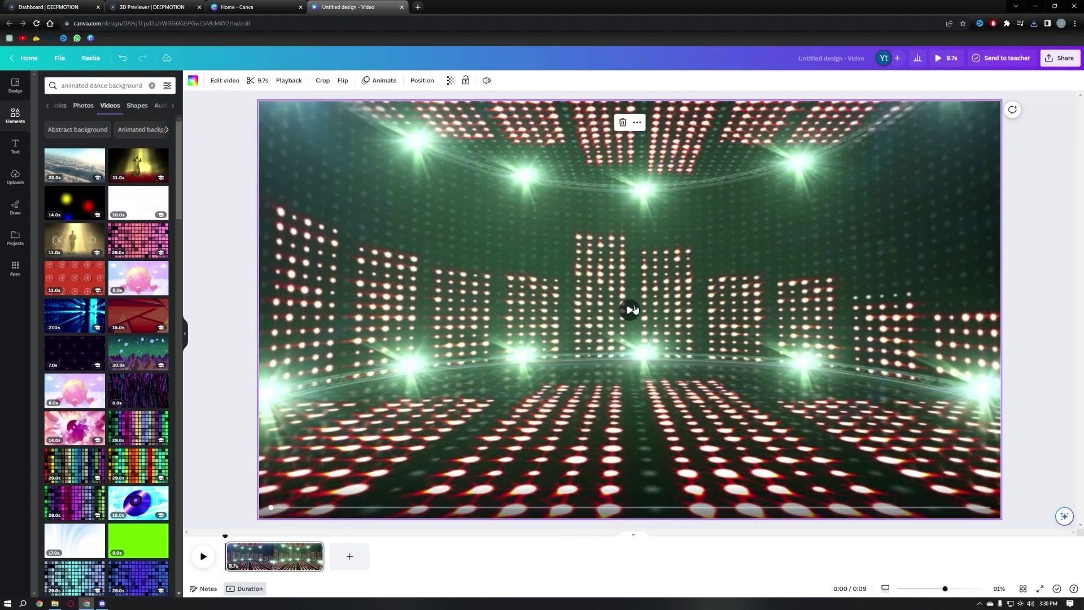
{"action": "left_click", "coordinate": [629, 310]}
{"action": "left_click", "coordinate": [628, 310]}
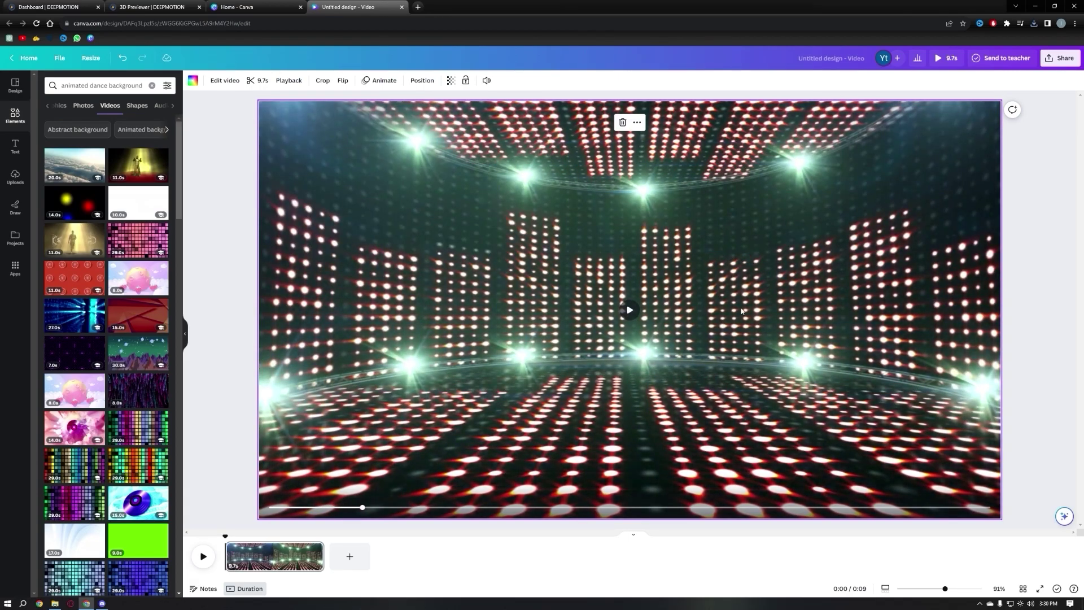
Step: Download the design as an MP4 video
{"action": "left_click", "coordinate": [55, 62]}
{"action": "left_click", "coordinate": [105, 232]}
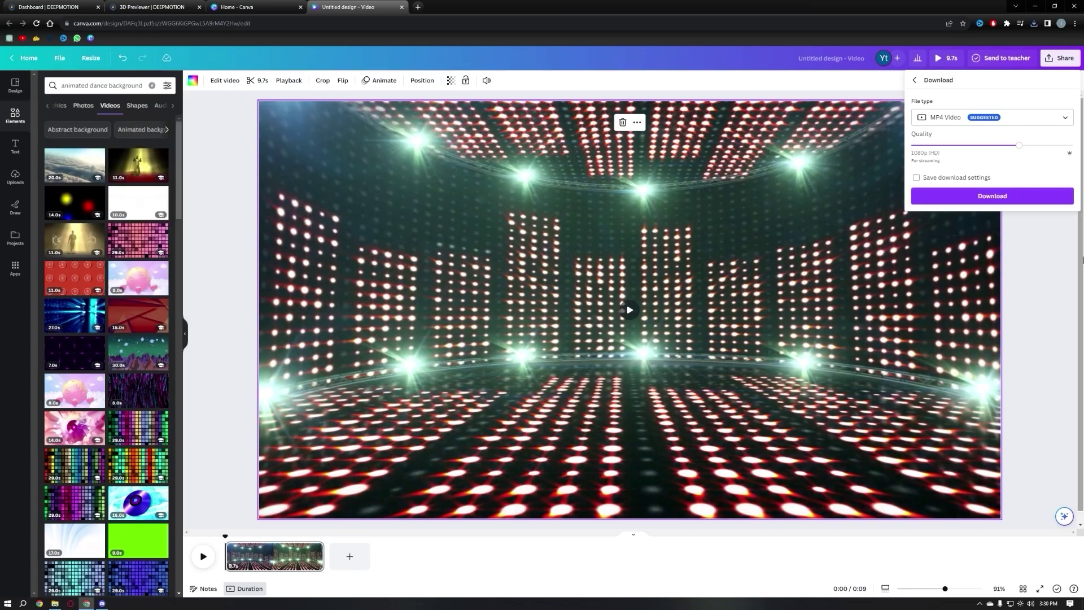
{"action": "left_click", "coordinate": [1005, 198]}
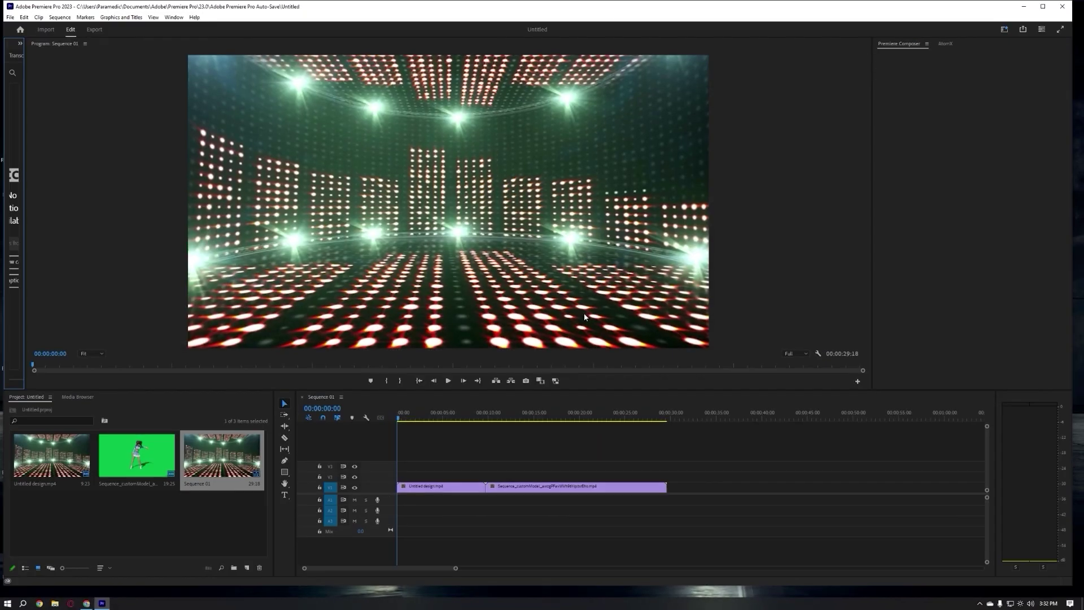
Step: Layer the dancer above the background with Ultra Key, add the music on A1, and duplicate the background clip
{"action": "left_click_drag", "start_coordinate": [519, 493], "coordinate": [398, 420]}
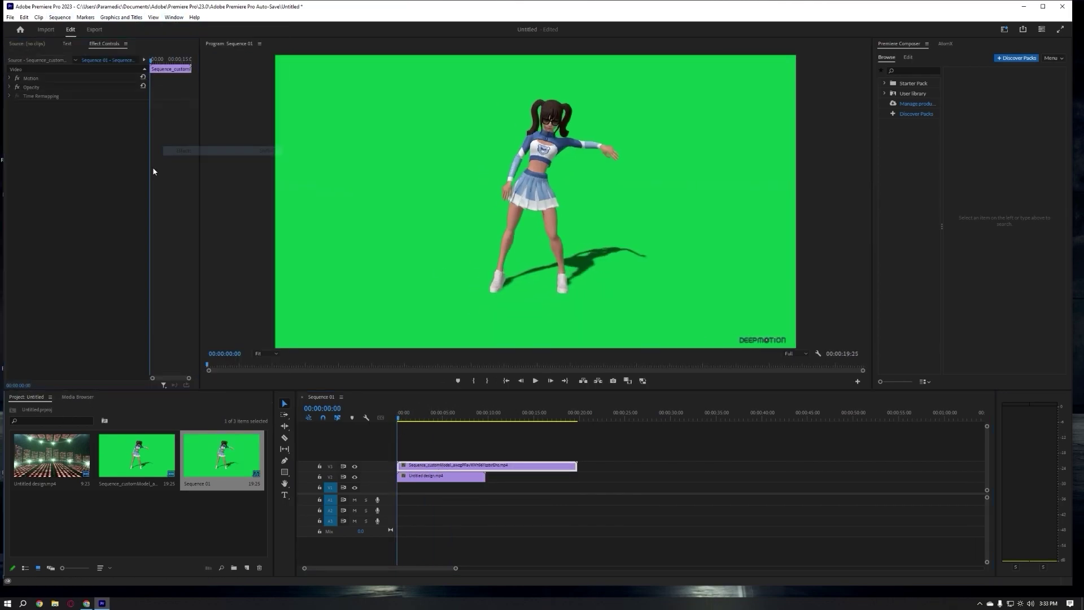
{"action": "left_click_drag", "start_coordinate": [44, 503], "coordinate": [485, 465]}
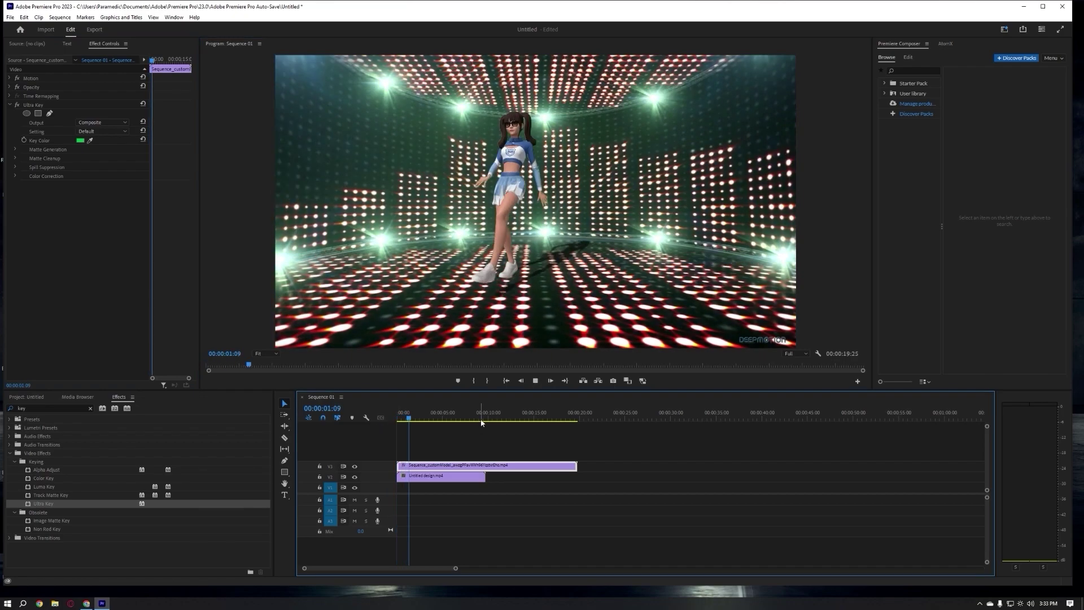
{"action": "key", "text": "space"}
{"action": "left_click_drag", "start_coordinate": [102, 599], "coordinate": [400, 500]}
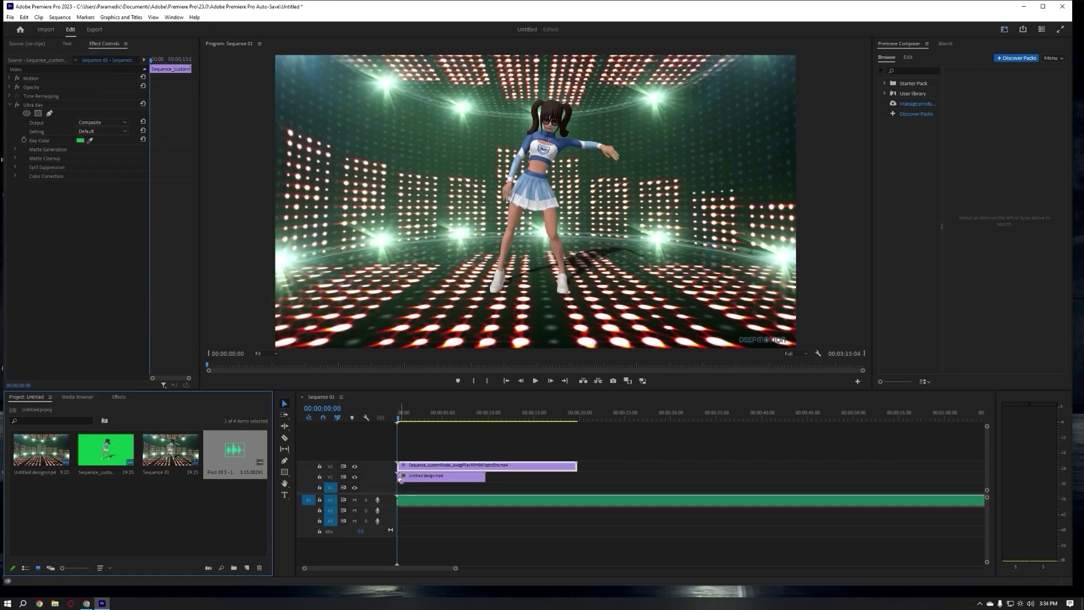
{"action": "left_click", "coordinate": [440, 475]}
{"action": "left_click_drag", "start_coordinate": [452, 415], "coordinate": [583, 415]}
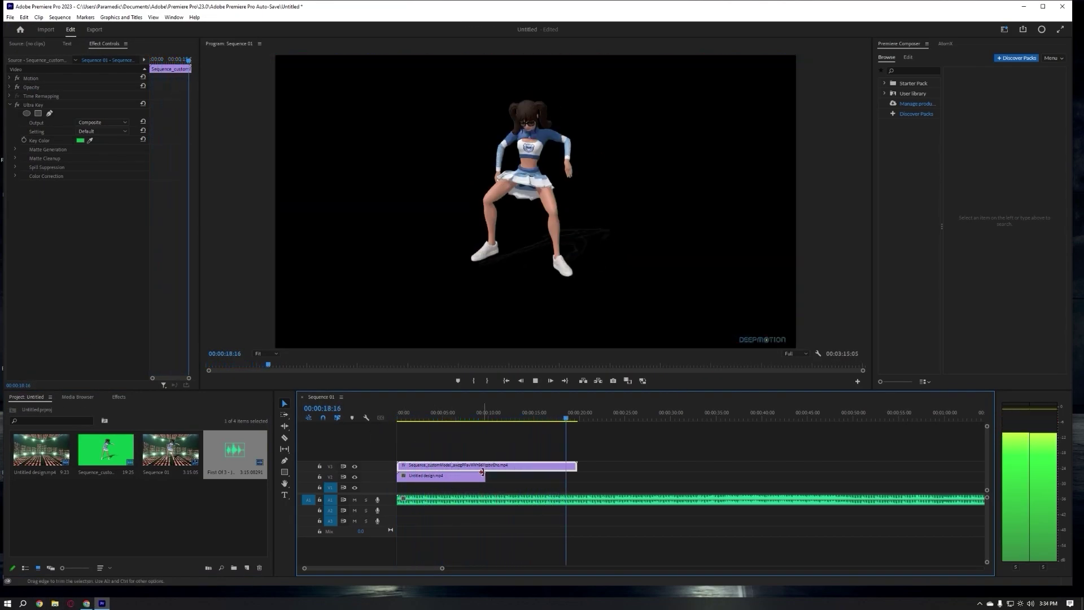
Step: Duplicate the background clip on V2 and paste dancer and background copies after 00:00:20
{"action": "left_click_drag", "start_coordinate": [41, 449], "coordinate": [530, 476]}
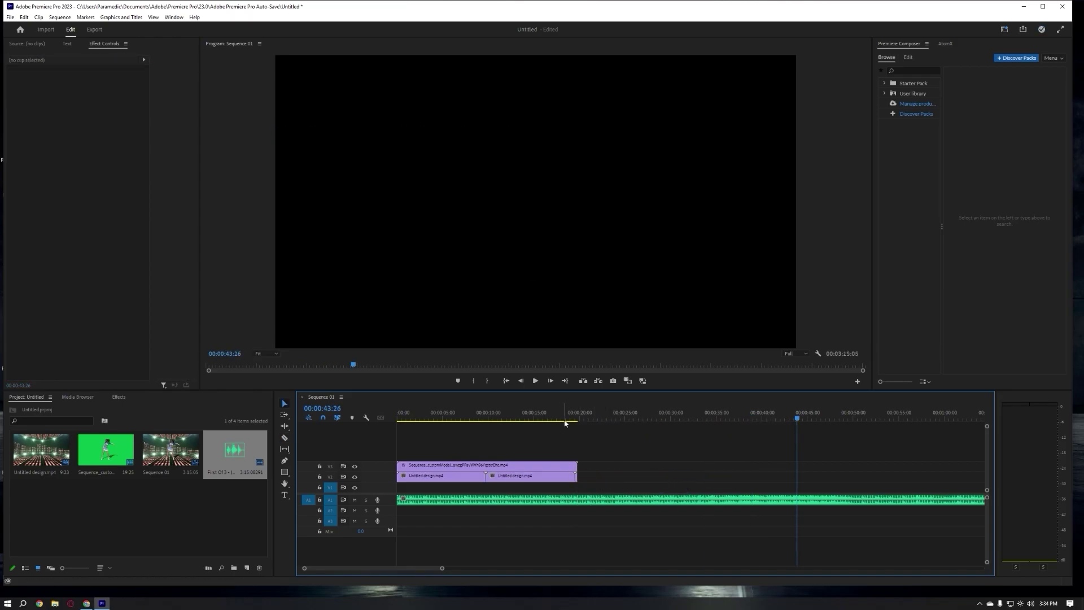
{"action": "key", "text": "space"}
{"action": "left_click_drag", "start_coordinate": [587, 418], "coordinate": [651, 419]}
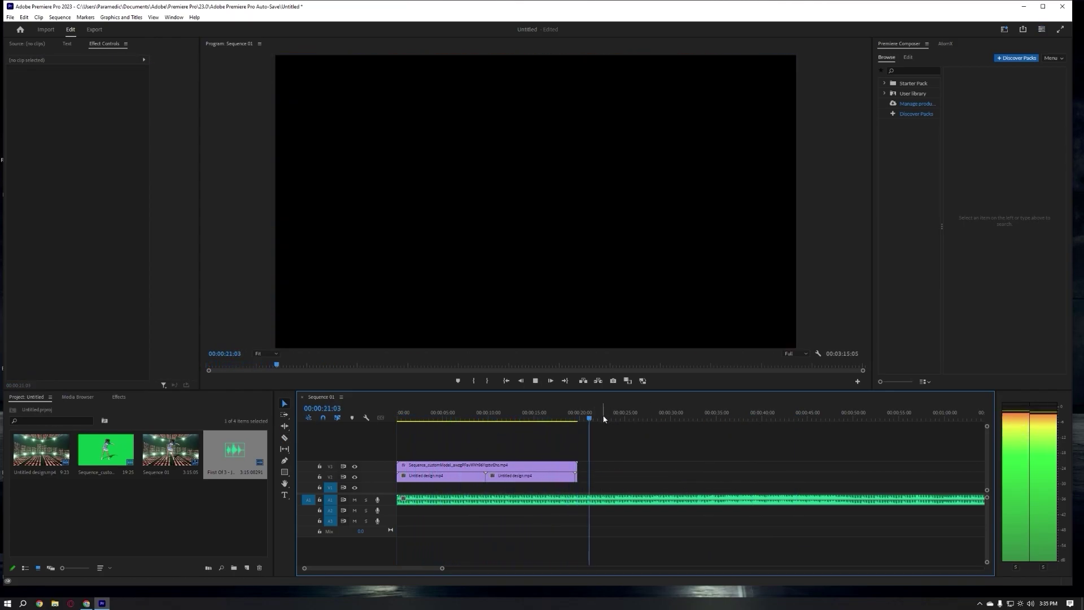
{"action": "key", "text": "ctrl+v"}
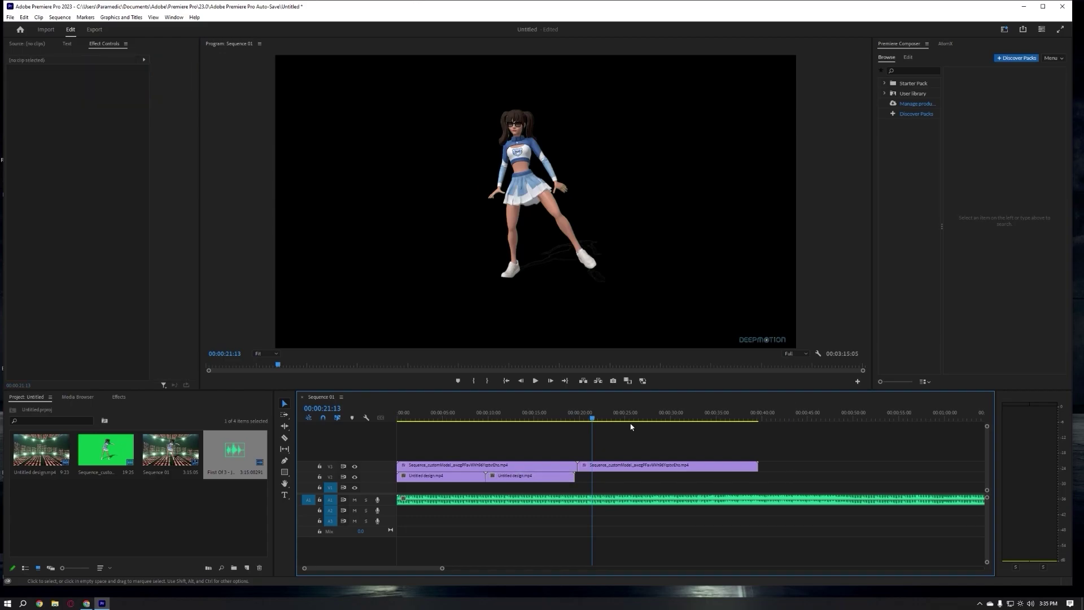
{"action": "left_click", "coordinate": [556, 418]}
{"action": "key", "text": "space"}
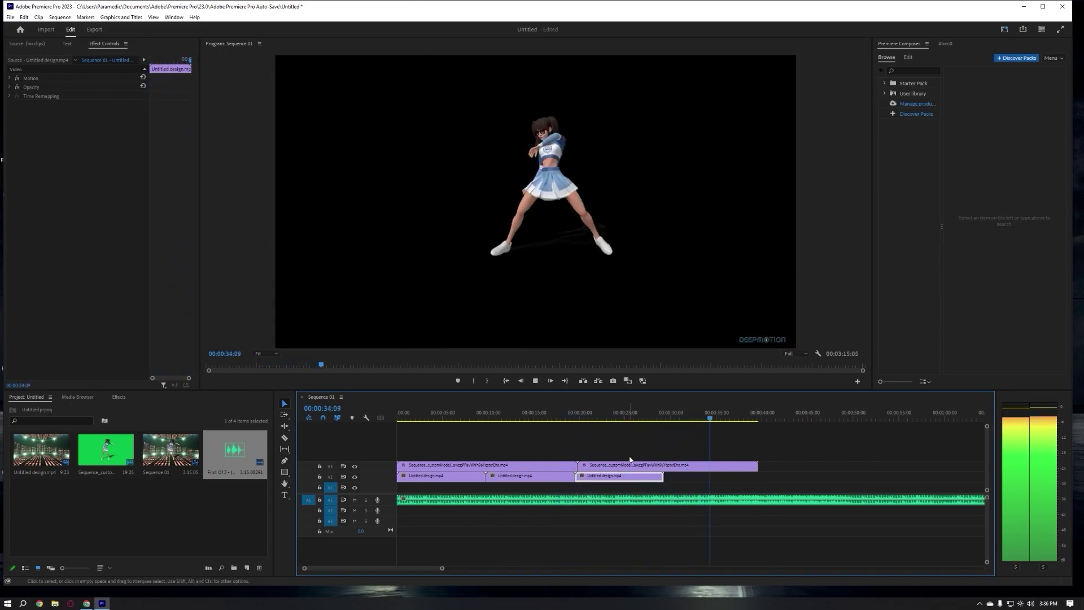
Step: Add a fourth stage-background copy on V2 and play back the extended sequence
{"action": "left_click_drag", "start_coordinate": [630, 459], "coordinate": [706, 475], "text": "alt"}
{"action": "left_click", "coordinate": [435, 418]}
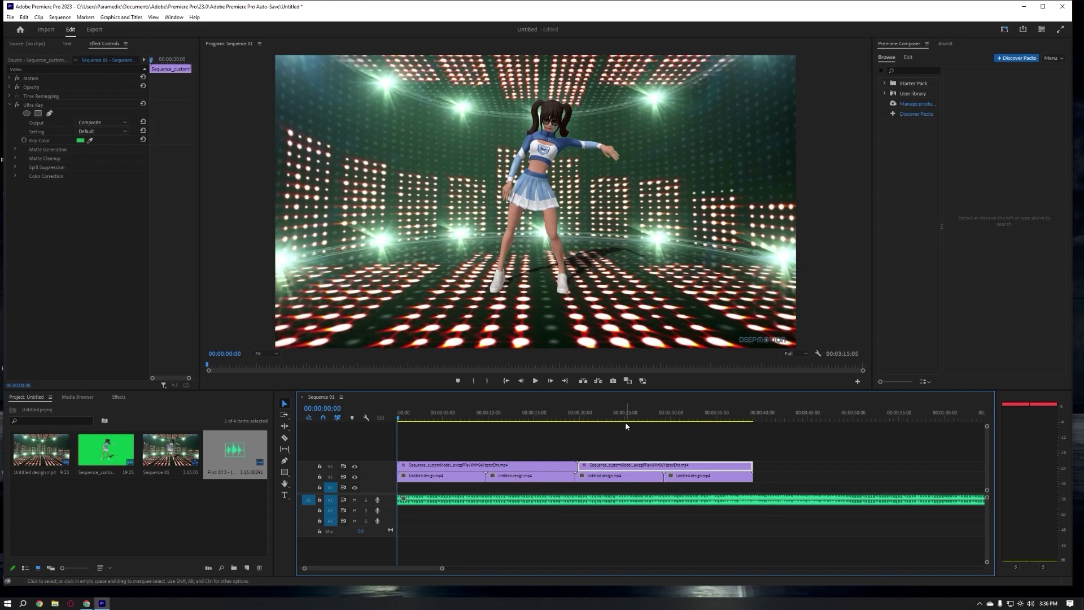
{"action": "key", "text": "space"}
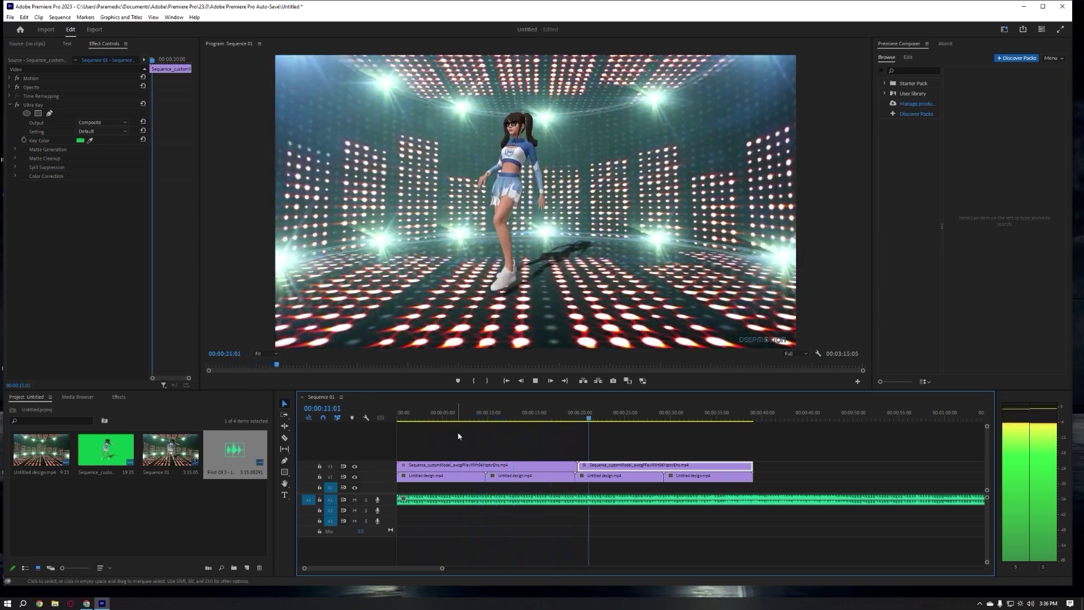
{"action": "right_click", "coordinate": [481, 465]}
{"action": "key", "text": "Escape"}
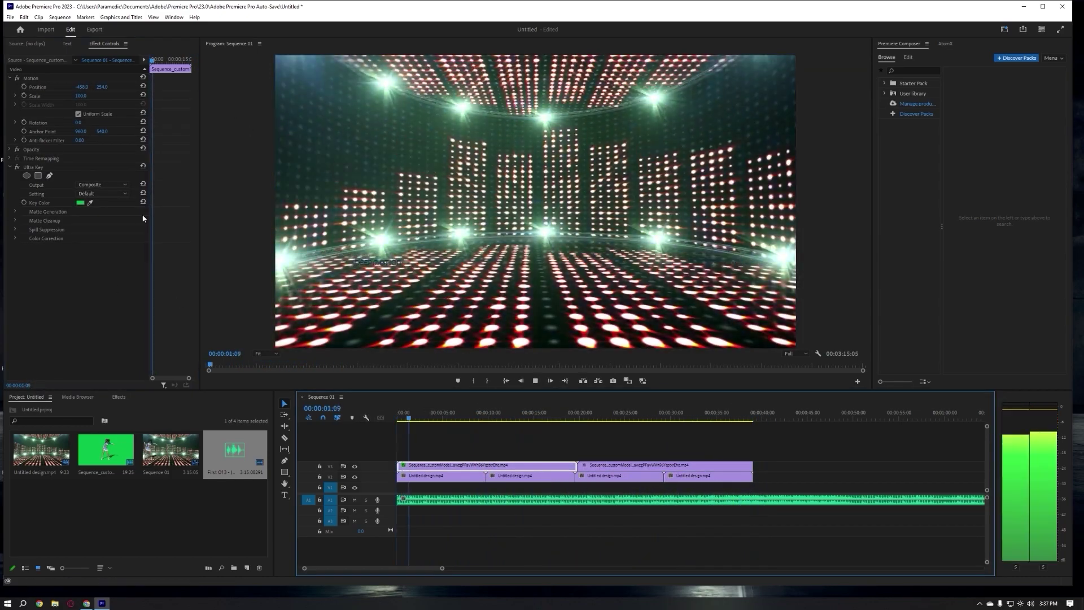
Step: Reset the dancer's Motion position to the frame centre and review the composite
{"action": "left_click", "coordinate": [143, 86]}
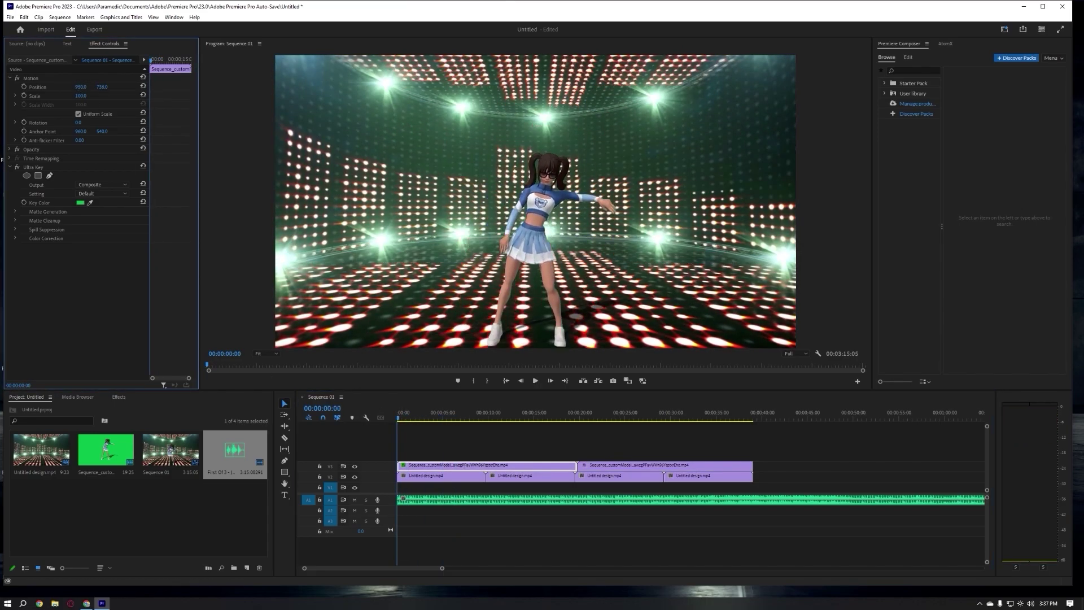
{"action": "left_click", "coordinate": [384, 414]}
{"action": "key", "text": "l"}
{"action": "key", "text": "l"}
{"action": "key", "text": "l"}
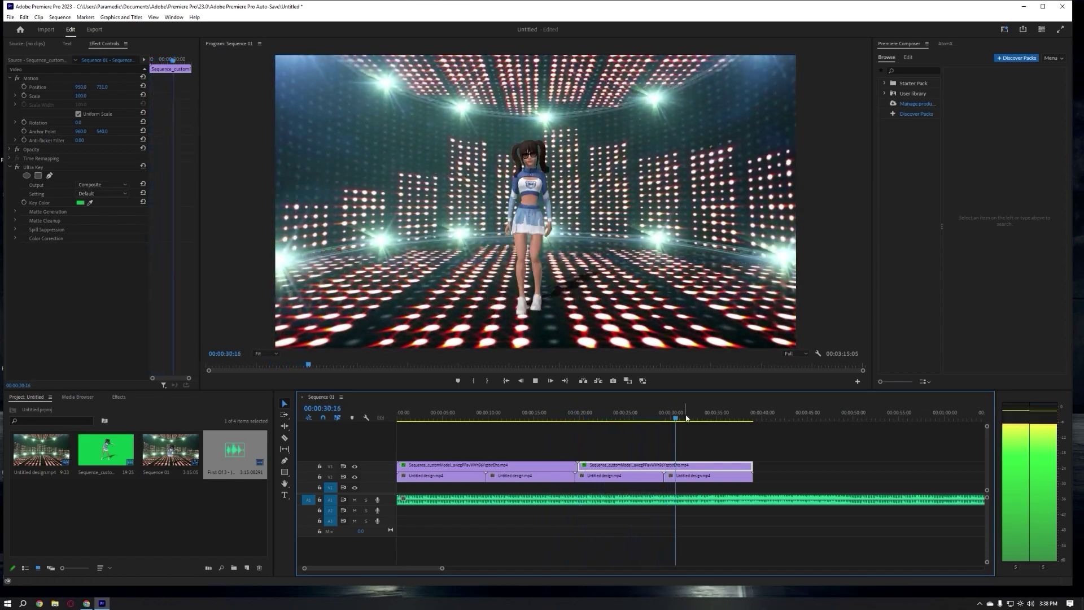
Step: Trim the A1 music to end with the video and export Sequence 01 as MP4
{"action": "left_click_drag", "start_coordinate": [984, 500], "coordinate": [753, 499]}
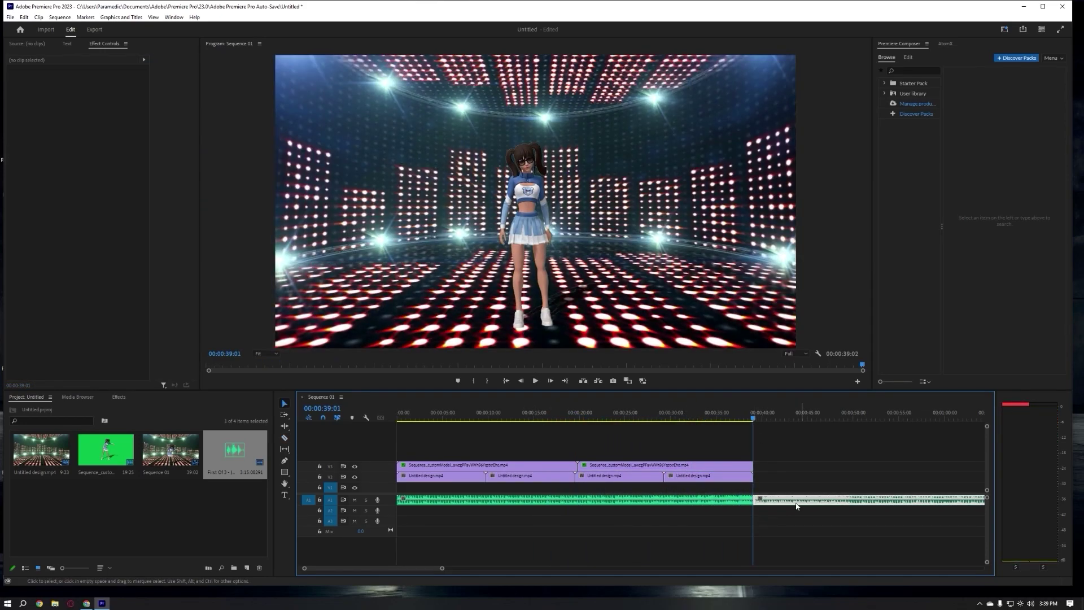
{"action": "key", "text": "Home"}
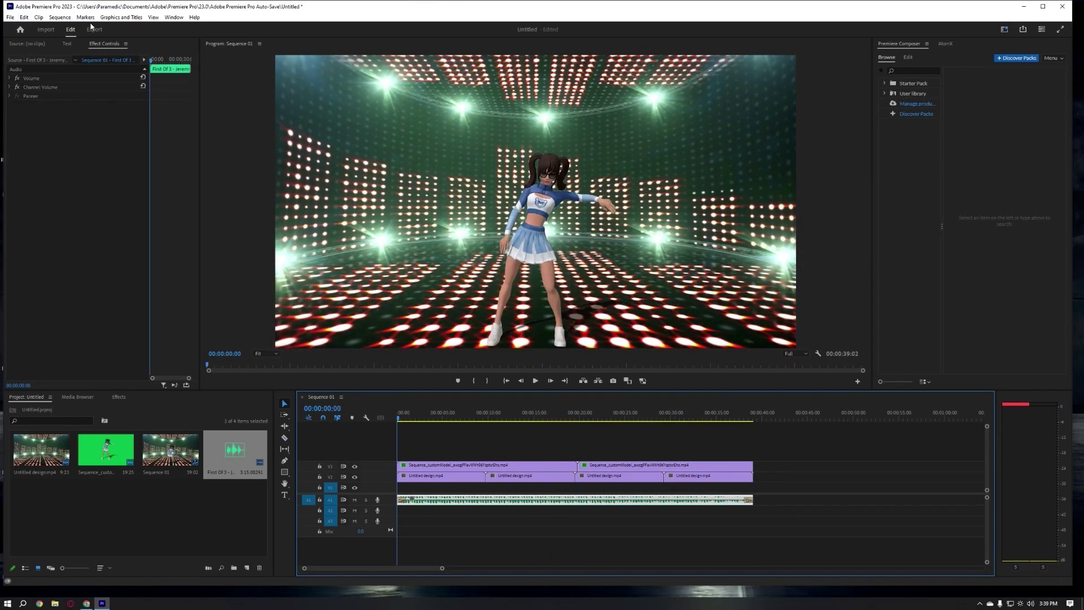
{"action": "left_click", "coordinate": [92, 29]}
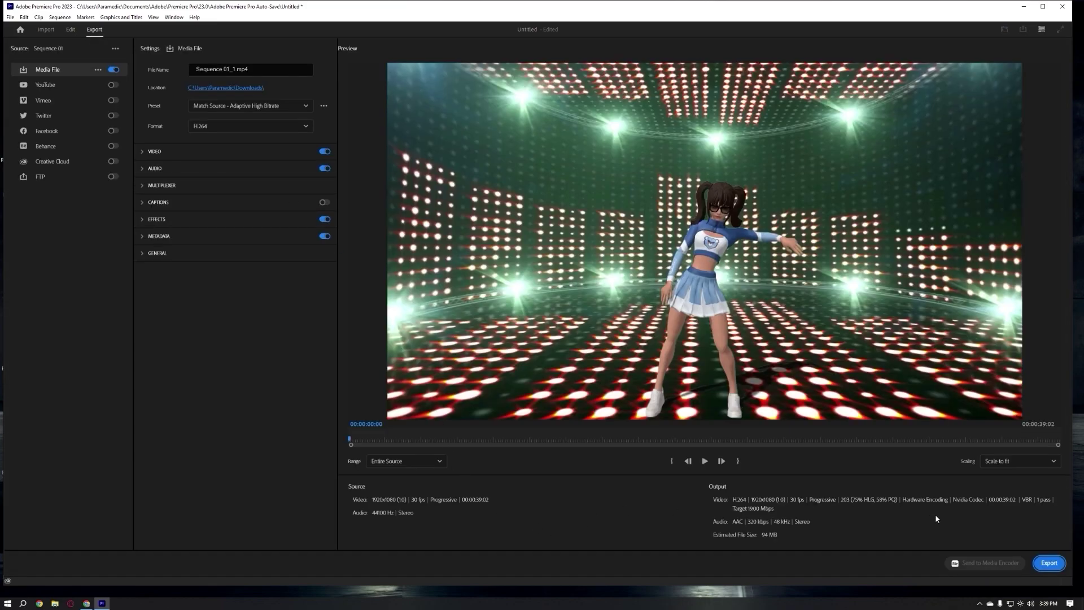
{"action": "left_click", "coordinate": [1049, 564]}
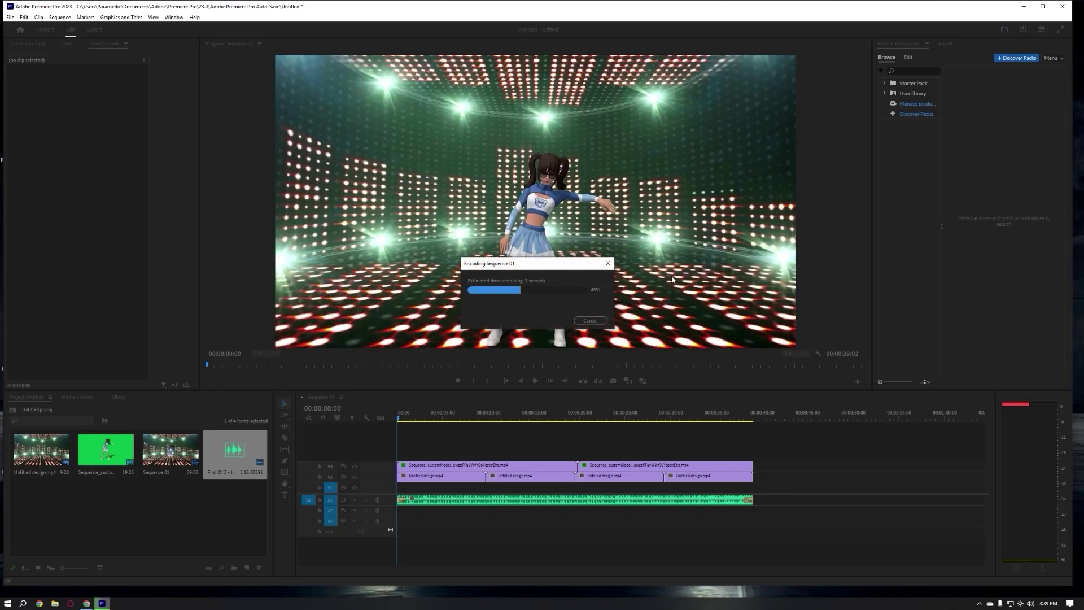